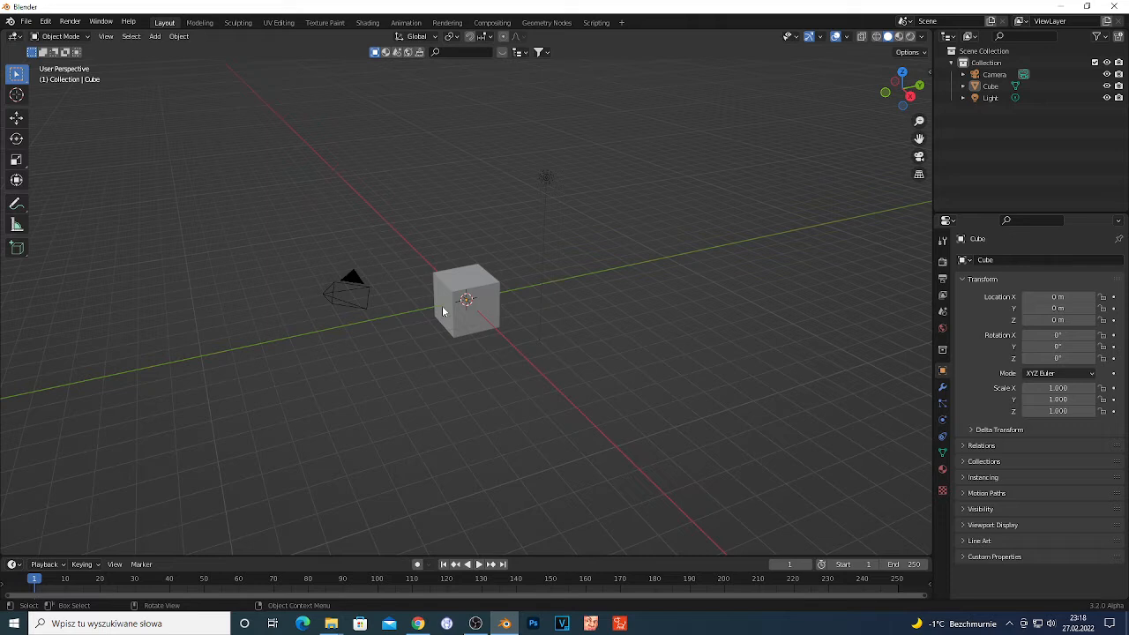
Delete the default cube from the scene.
scroll(481, 338, "up", 2)
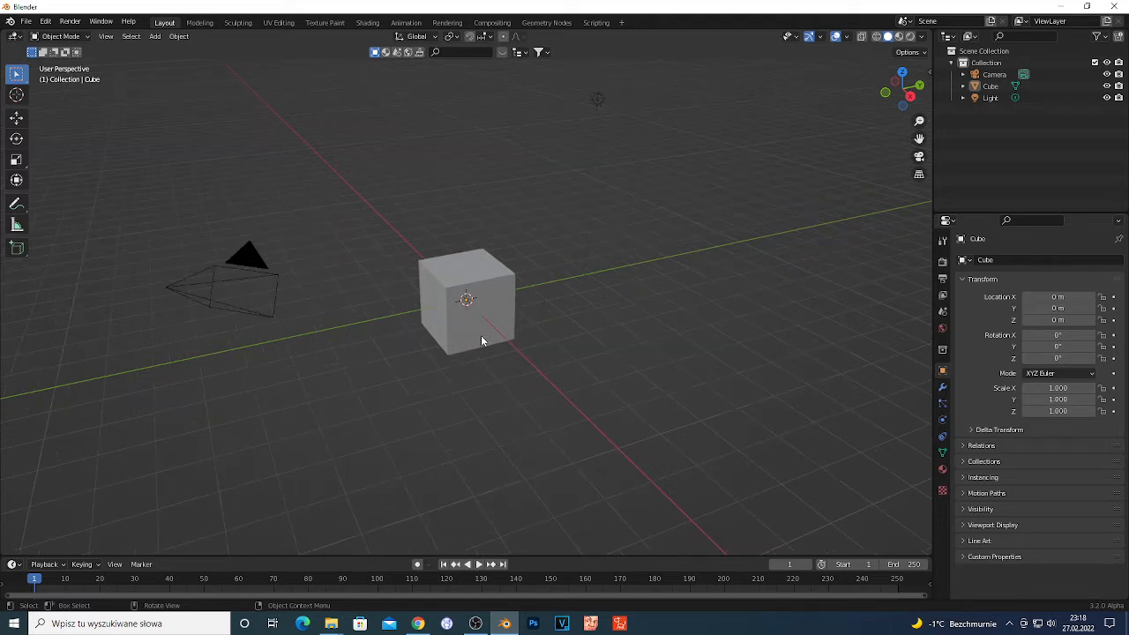
scroll(477, 334, "down", 4)
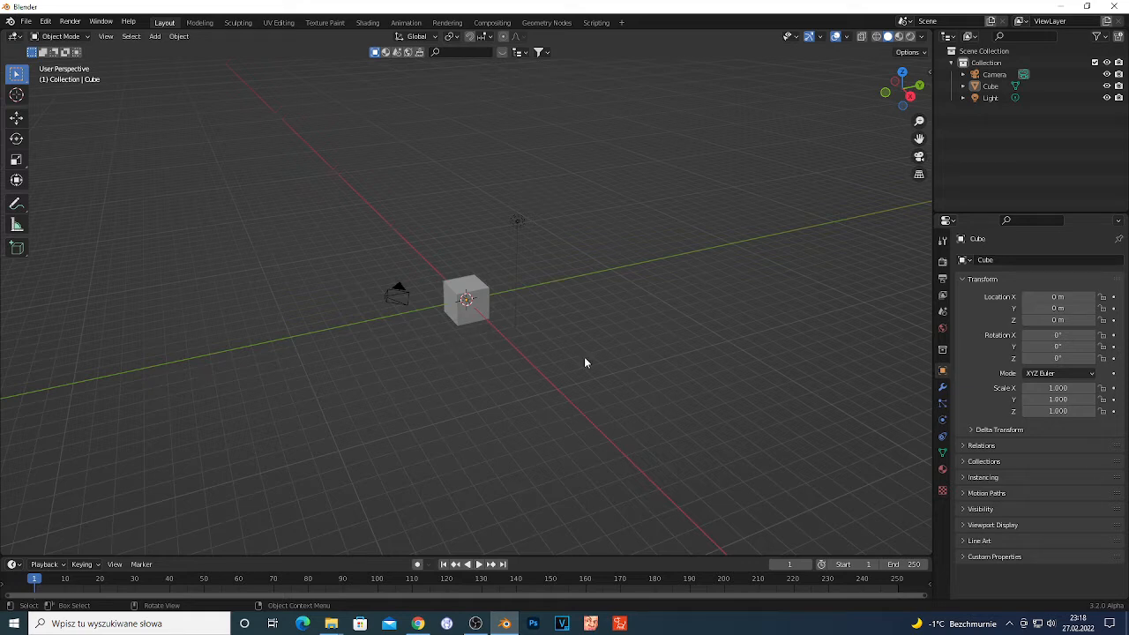
scroll(546, 339, "up", 2)
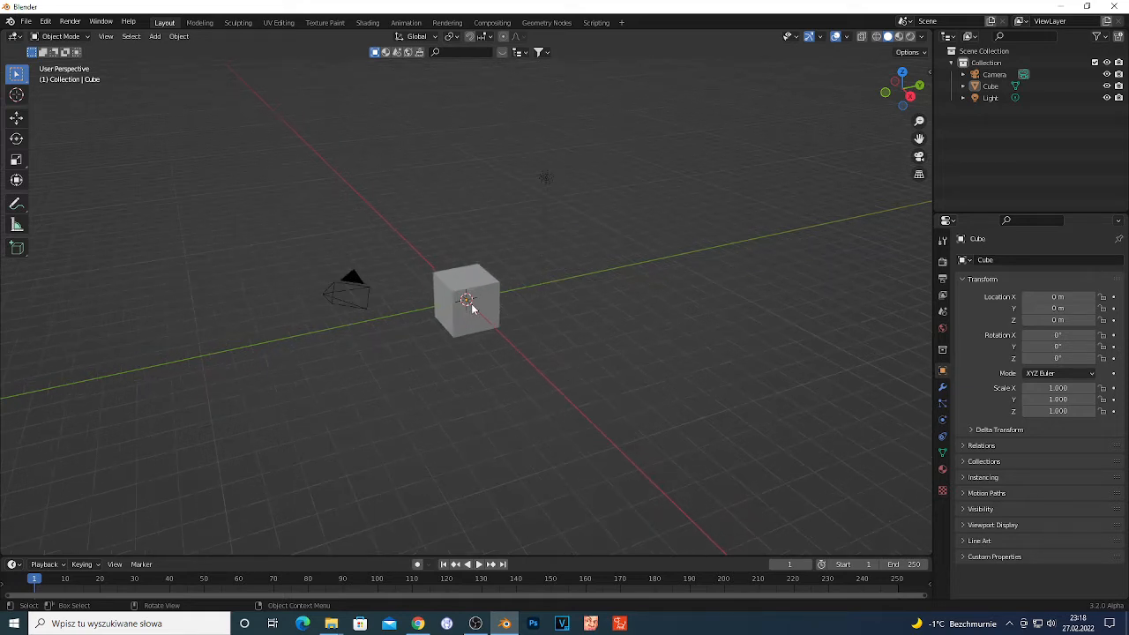
left_click(477, 313)
key("x")
left_click(477, 305)
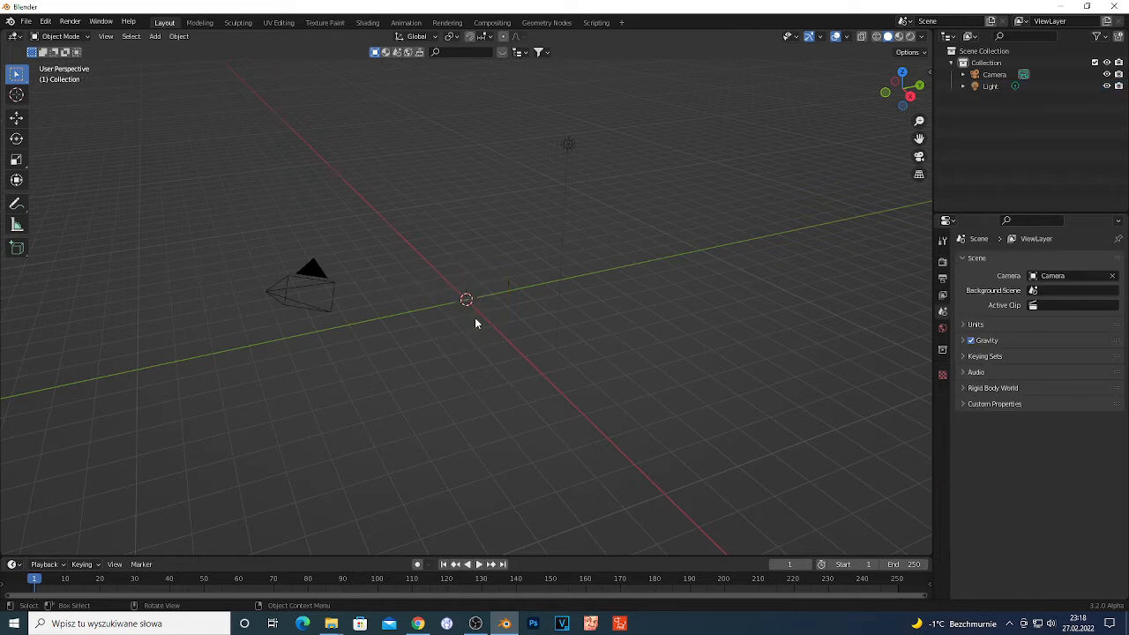
Add a plane mesh and scale it up uniformly to about 5.37.
key("shift+a")
mouse_move(402, 290)
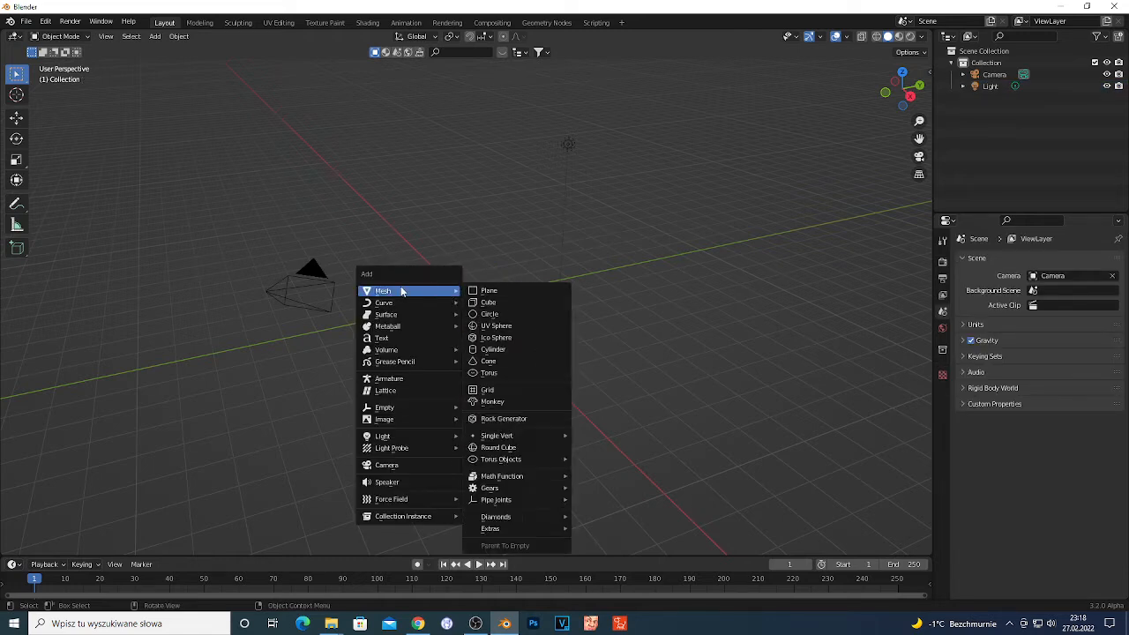
left_click(513, 290)
key("s")
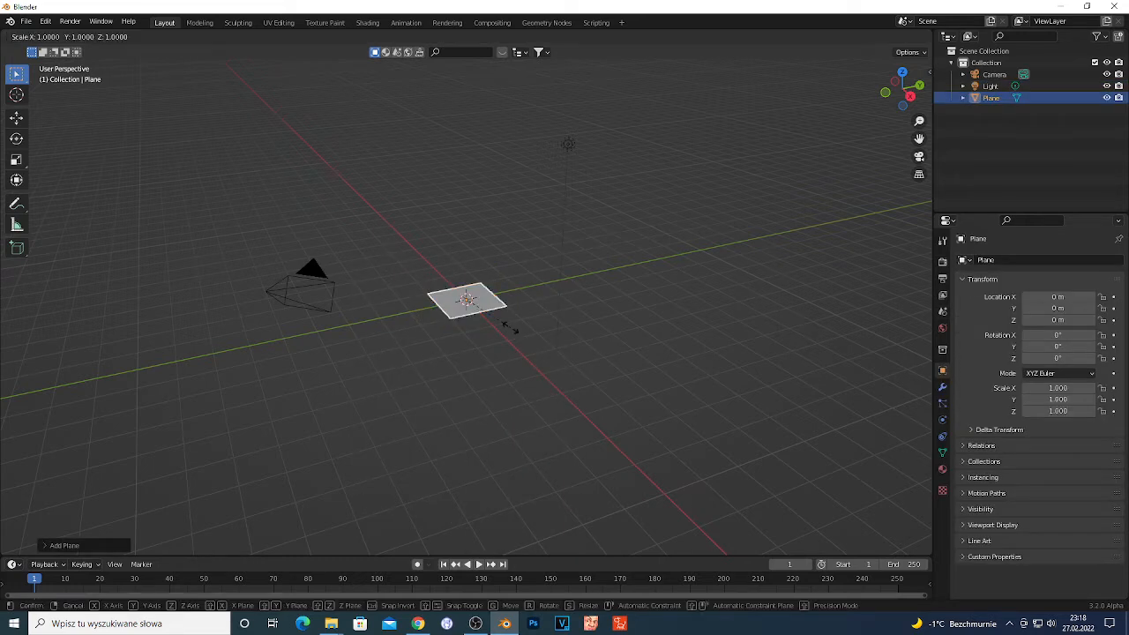
left_click(600, 358)
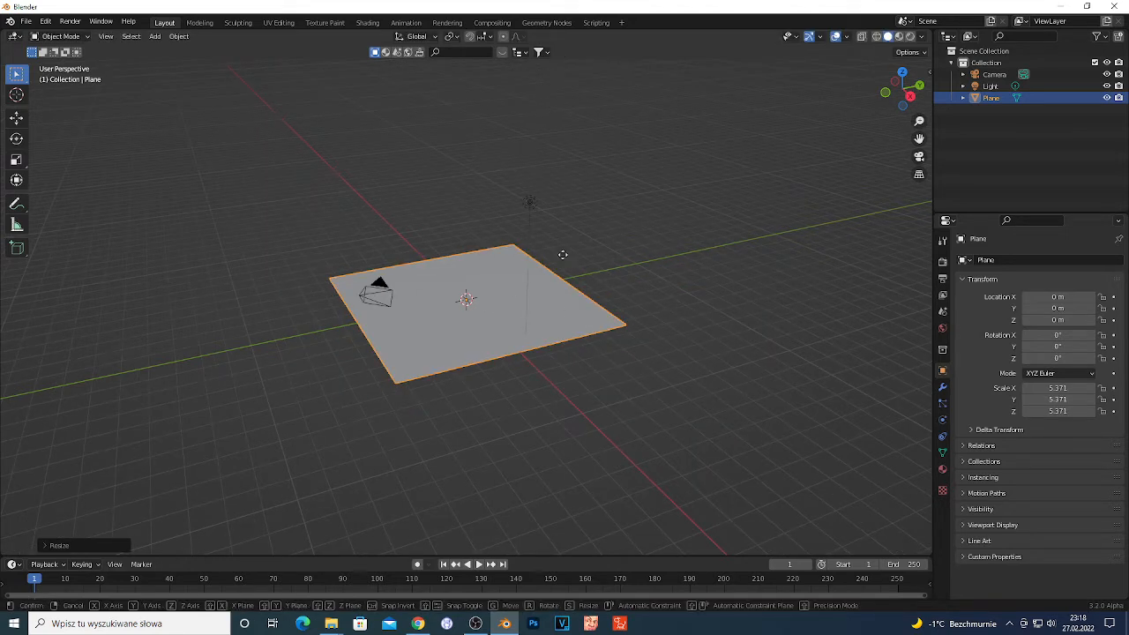
Raise the plane about 7.55 m along the Z axis.
key("g")
key("z")
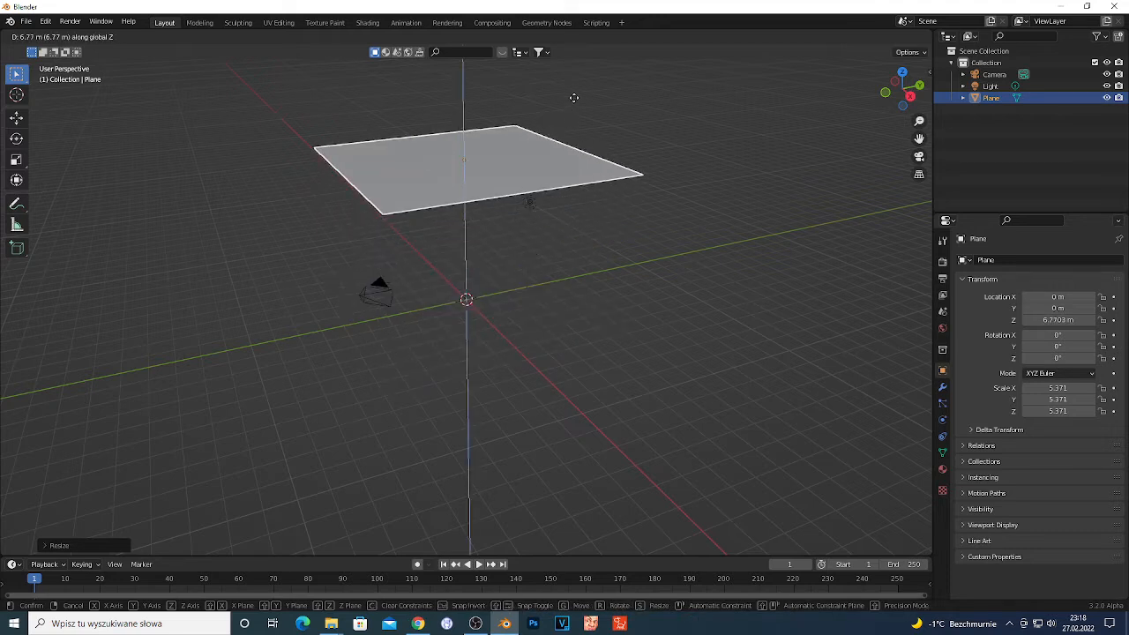
left_click(567, 155)
Examine the raised plane from different sides and from above using Walk Navigation.
key("shift+grave")
key("s")
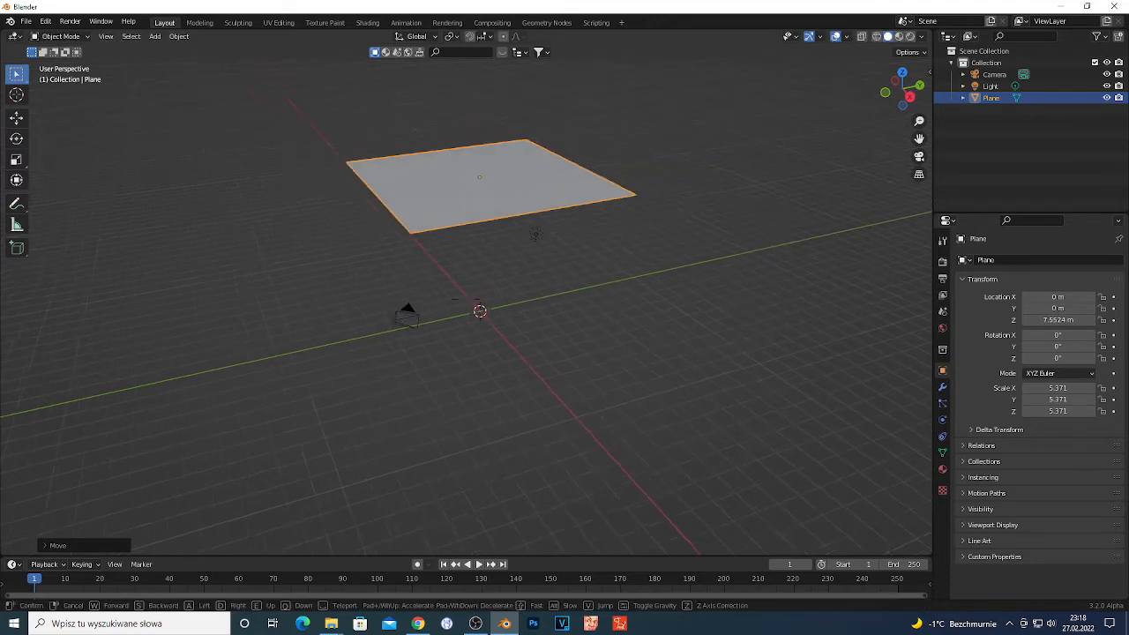
key("a")
key("e")
key("w")
key("a")
key("e")
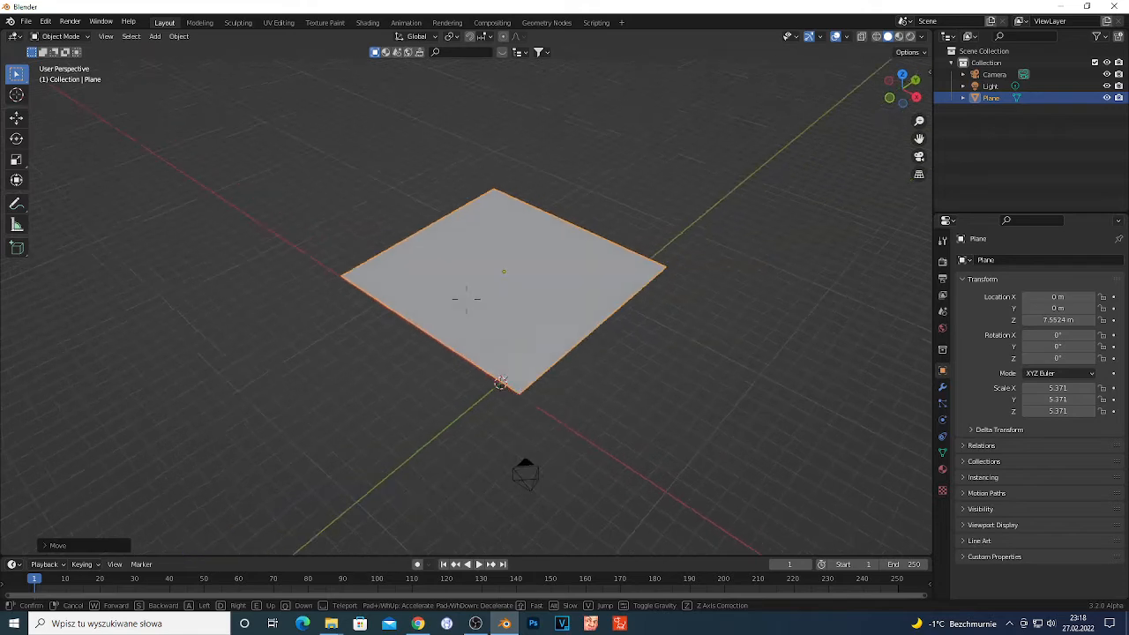
key("a")
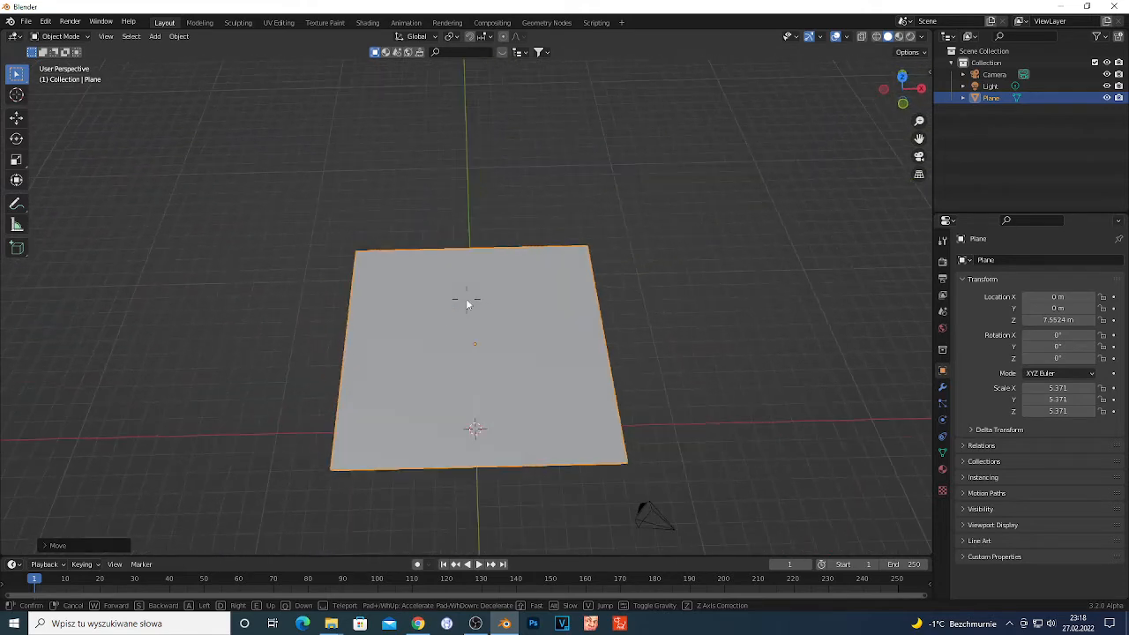
left_click(466, 299)
Look up the Walk Navigation command and its shortcut, and try walking around the scene in all directions.
left_click(106, 36)
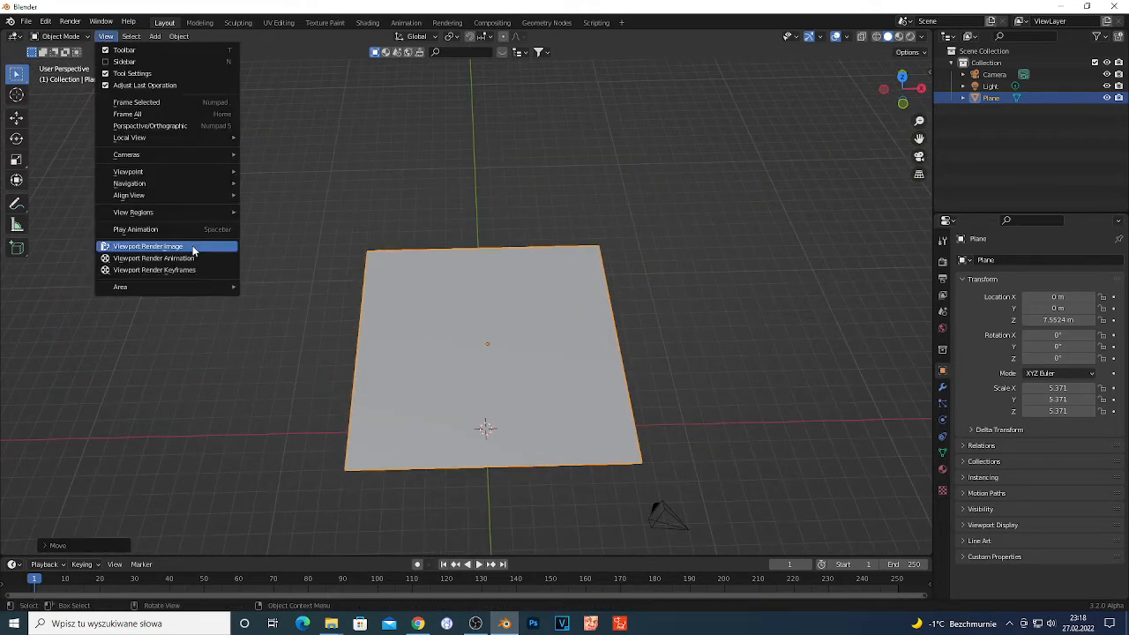
mouse_move(189, 182)
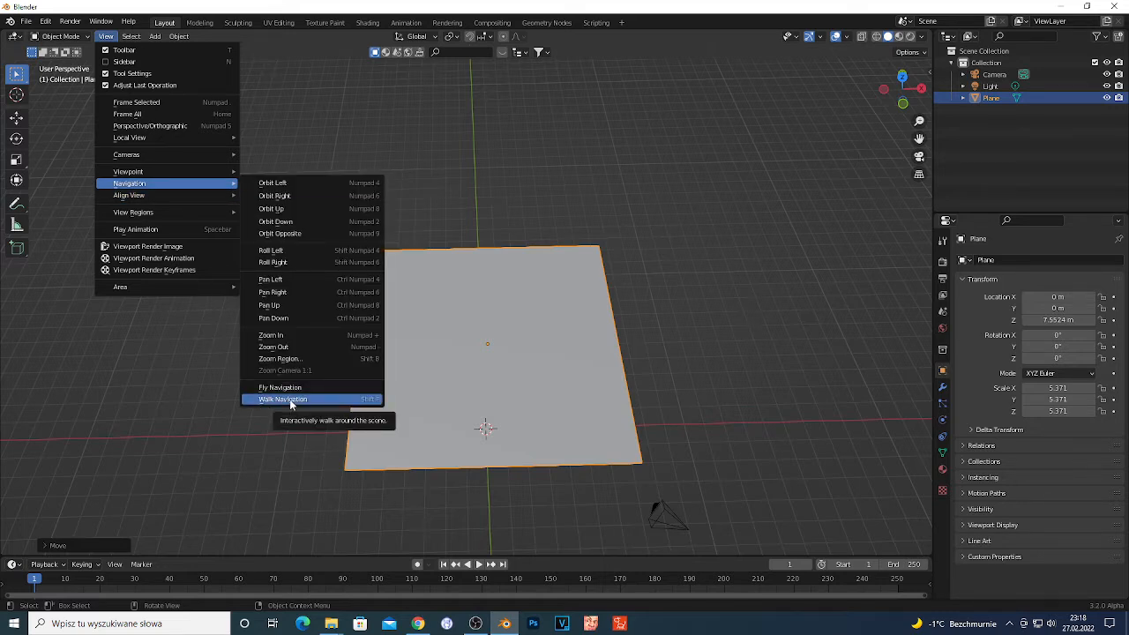
left_click(683, 265)
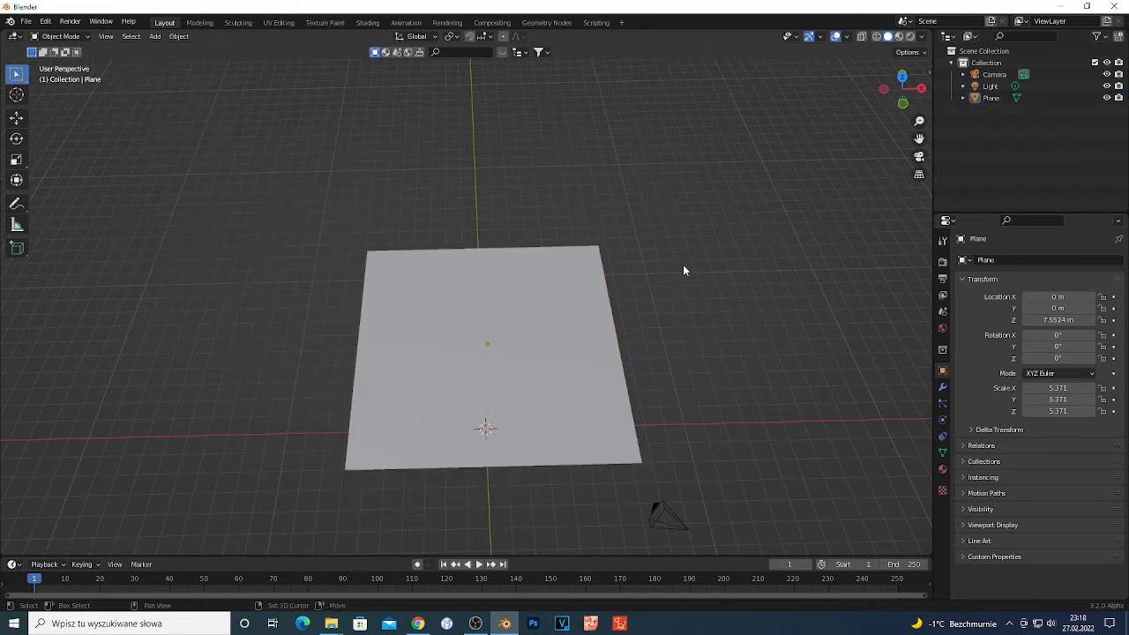
key("shift+grave")
key("w")
key("s")
key("a")
key("d")
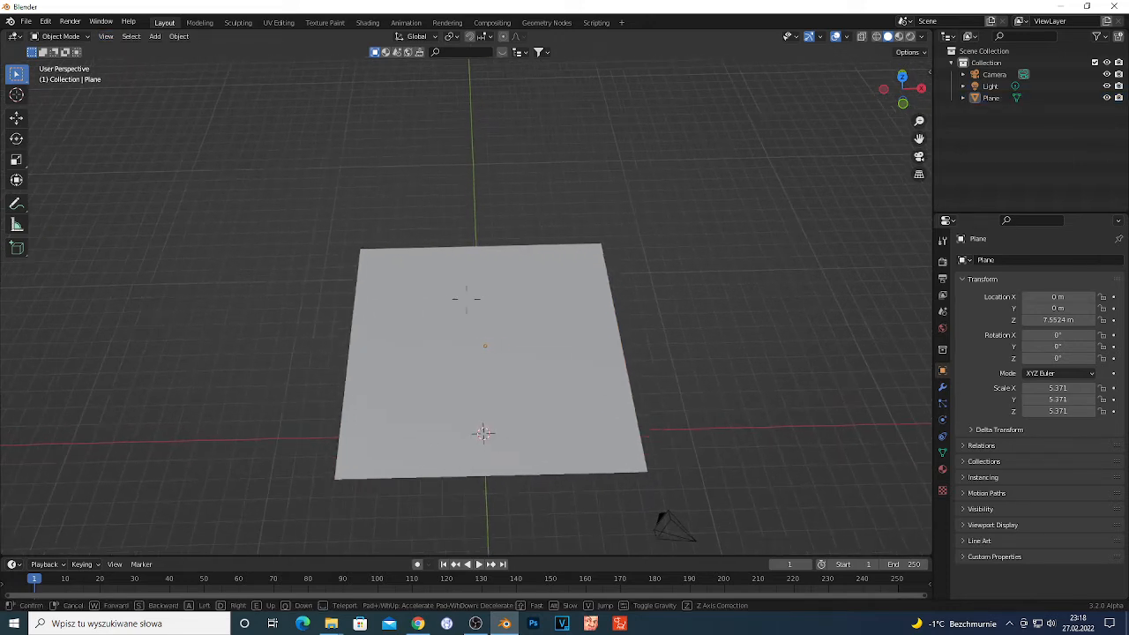
left_click(466, 299)
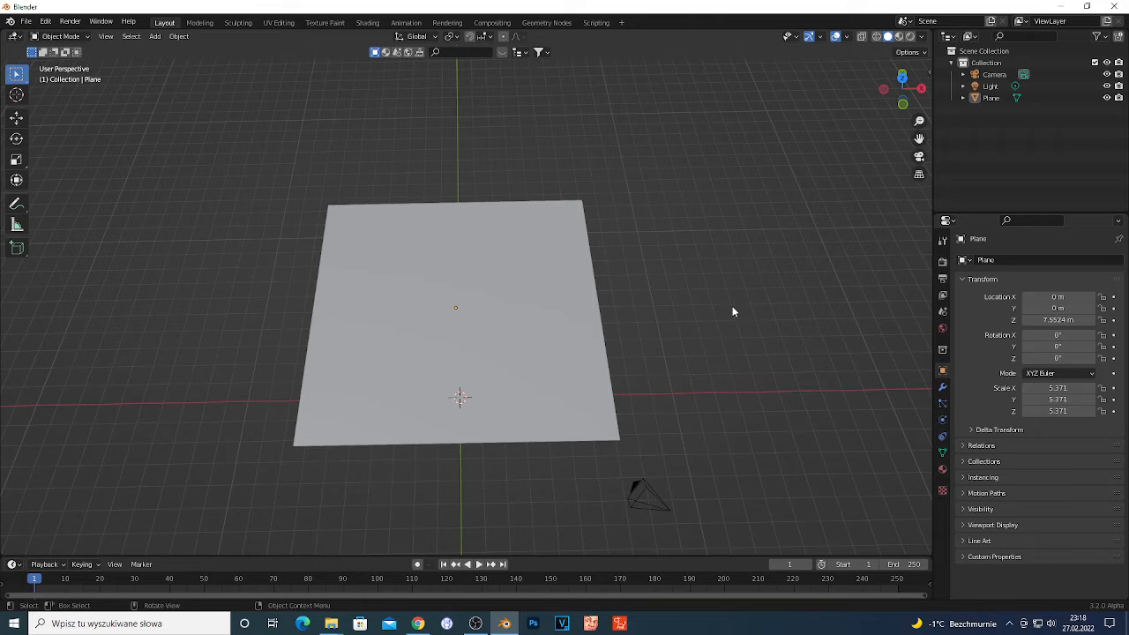
Subdivide the plane's mesh with 100 cuts in Edit Mode and return to Object Mode.
left_click(435, 333)
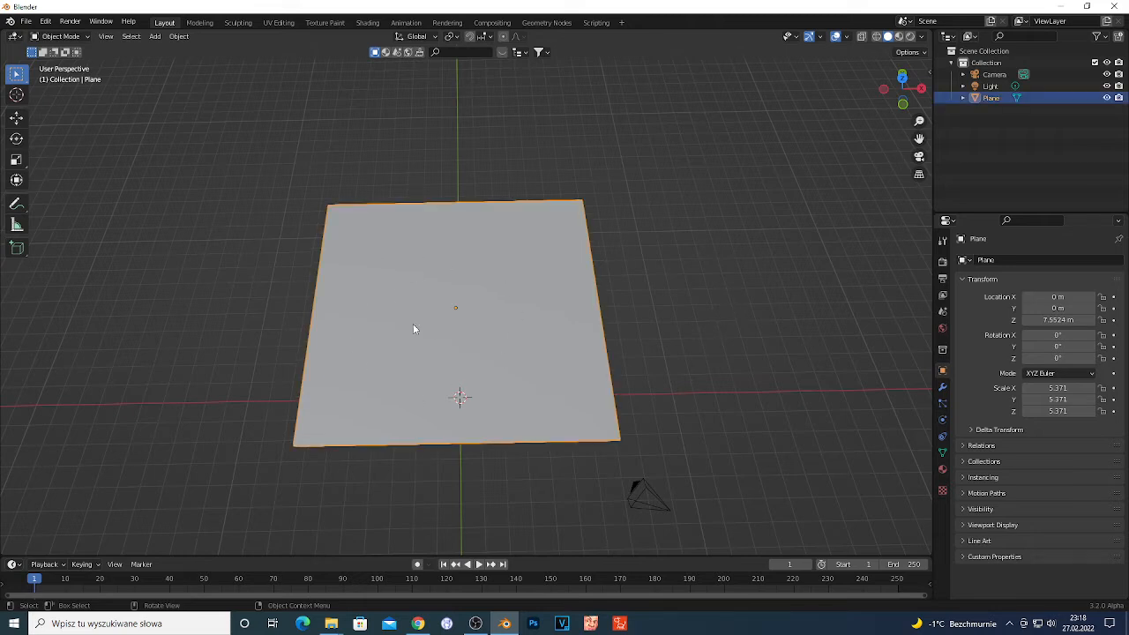
key("Tab")
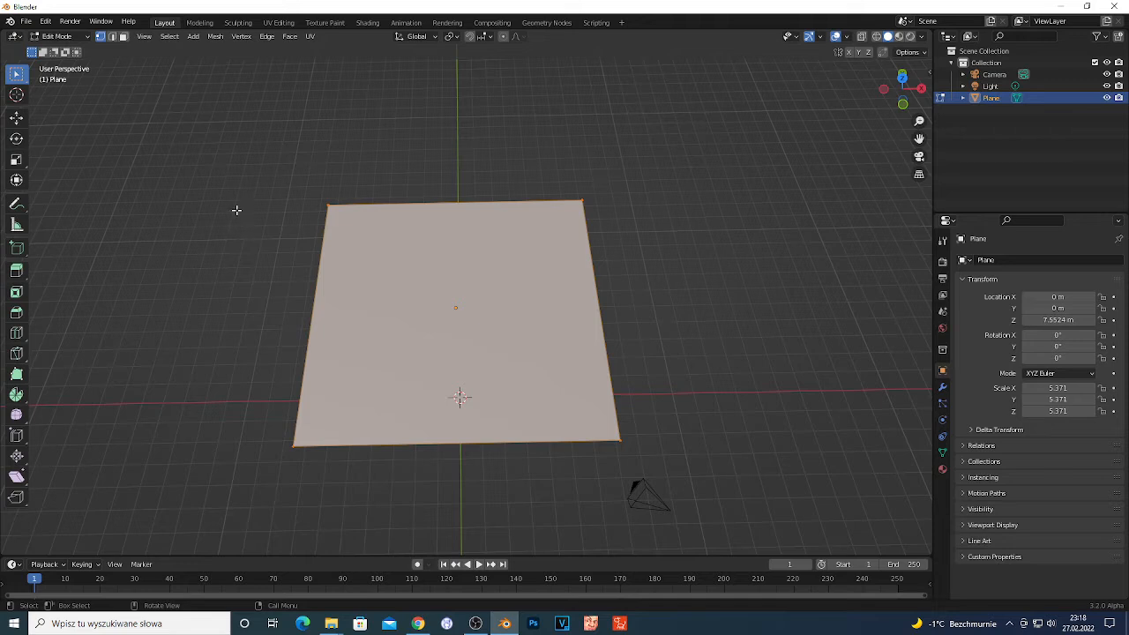
right_click(231, 168)
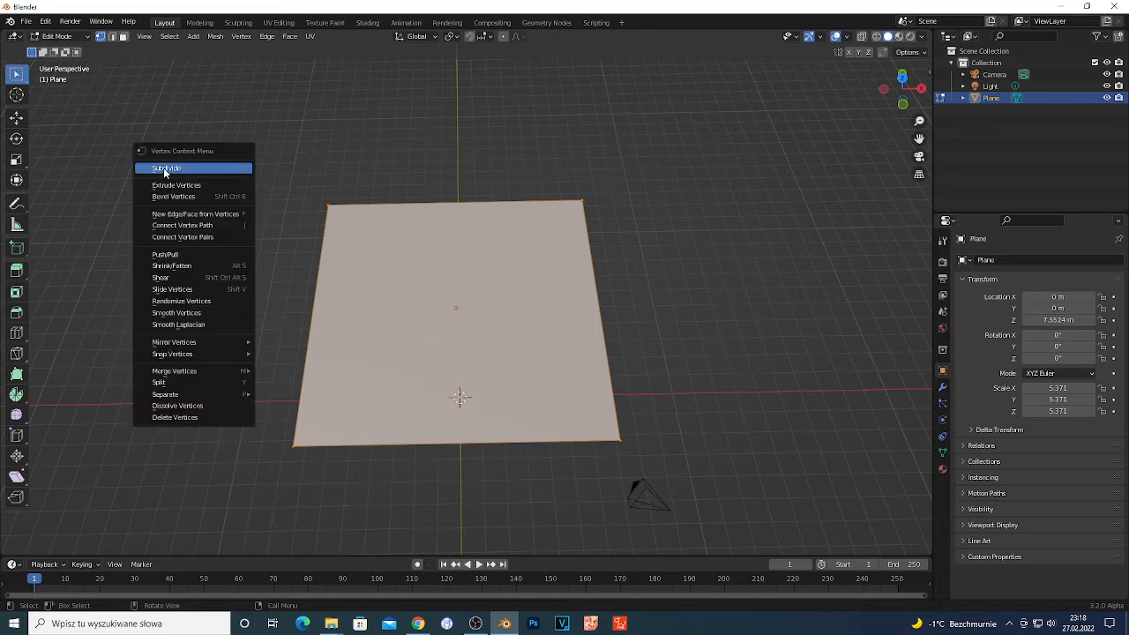
left_click(165, 170)
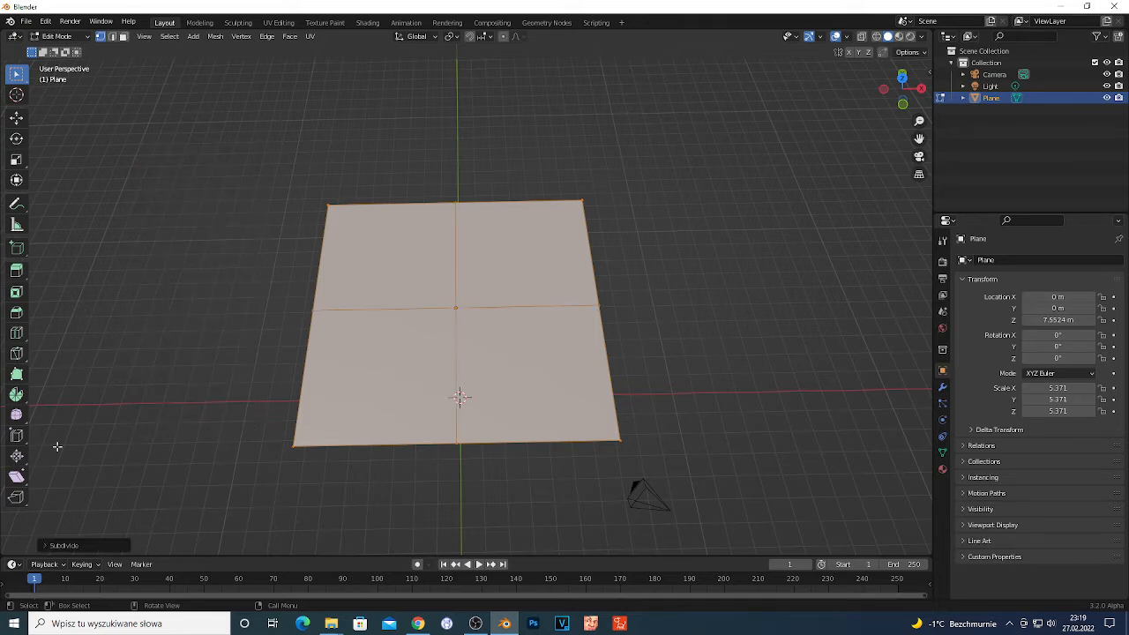
left_click(44, 545)
double_click(141, 465)
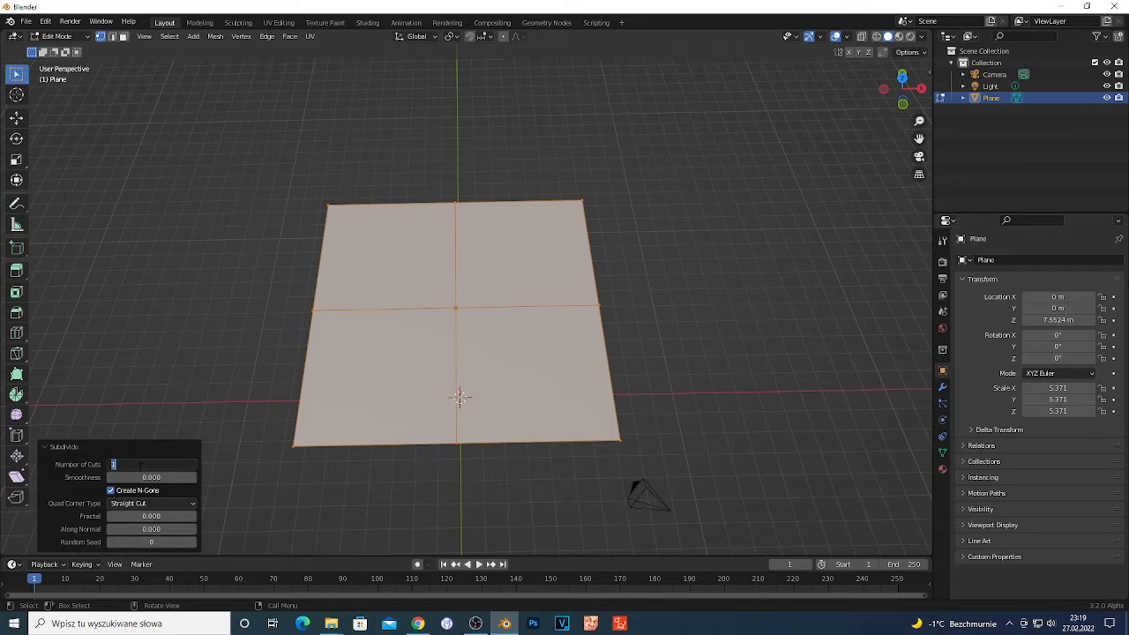
key("Return")
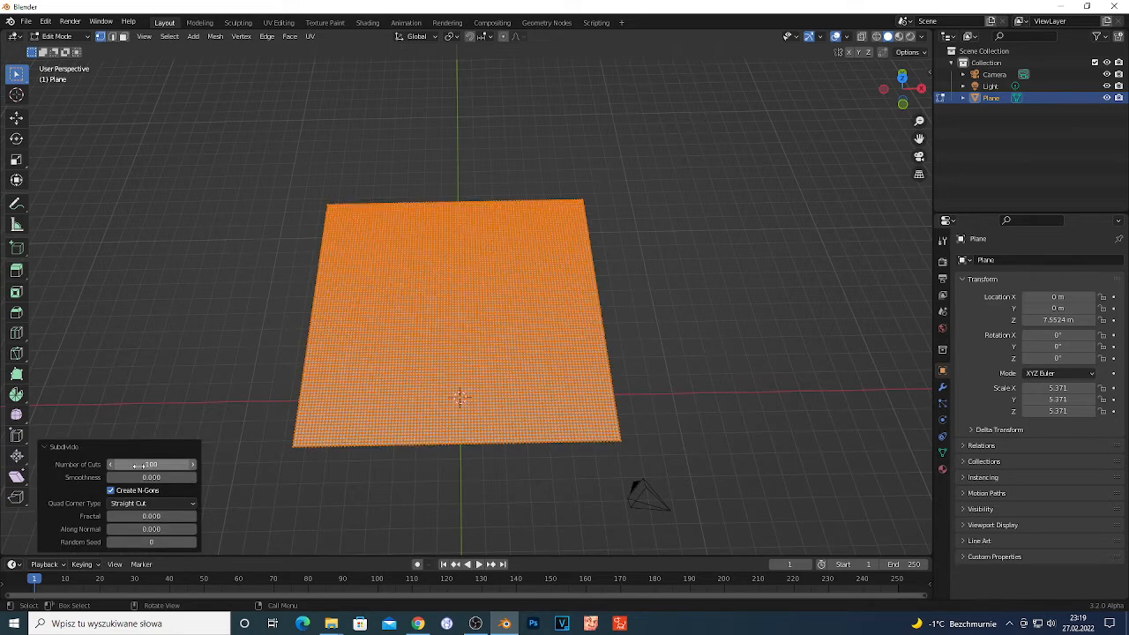
key("Tab")
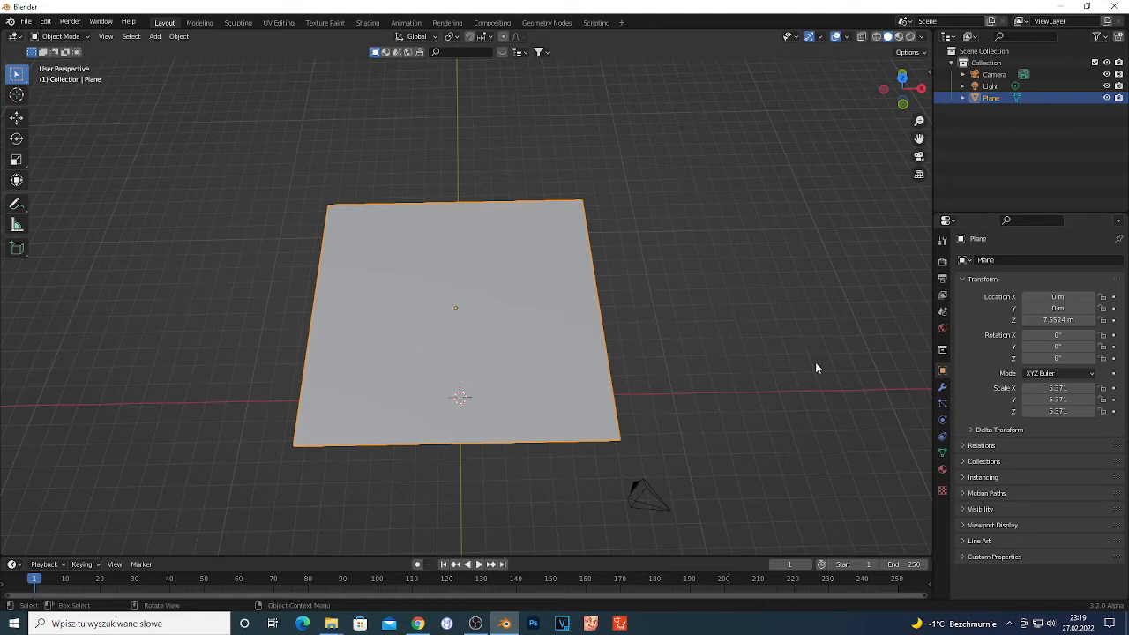
Add an emitter particle system to the plane and set its particle number to 20000.
left_click(942, 405)
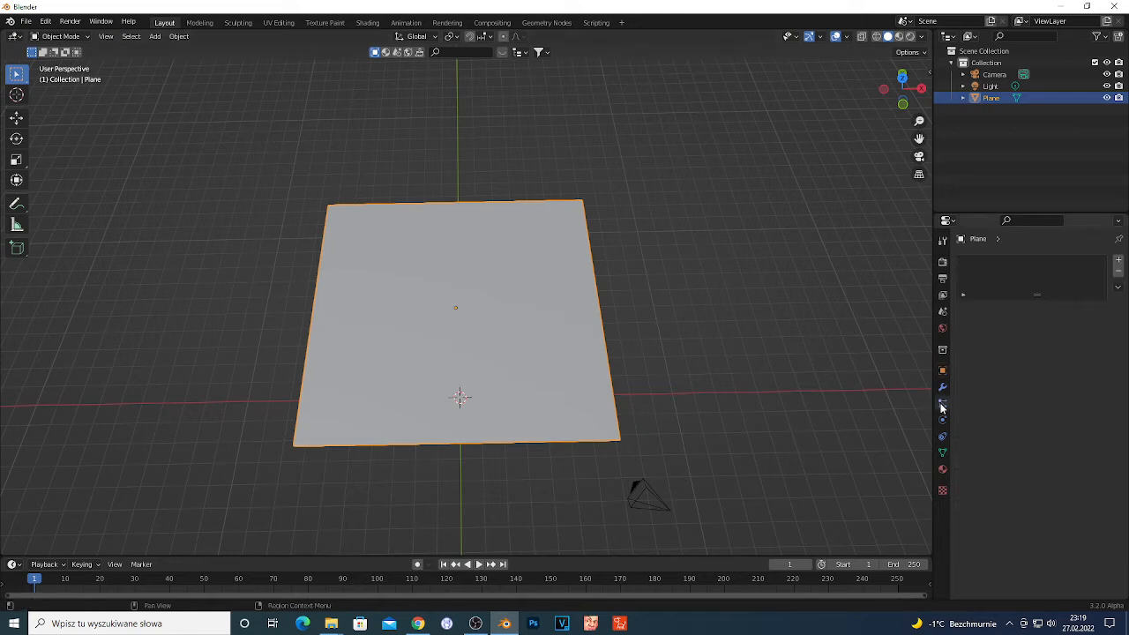
left_click(1118, 263)
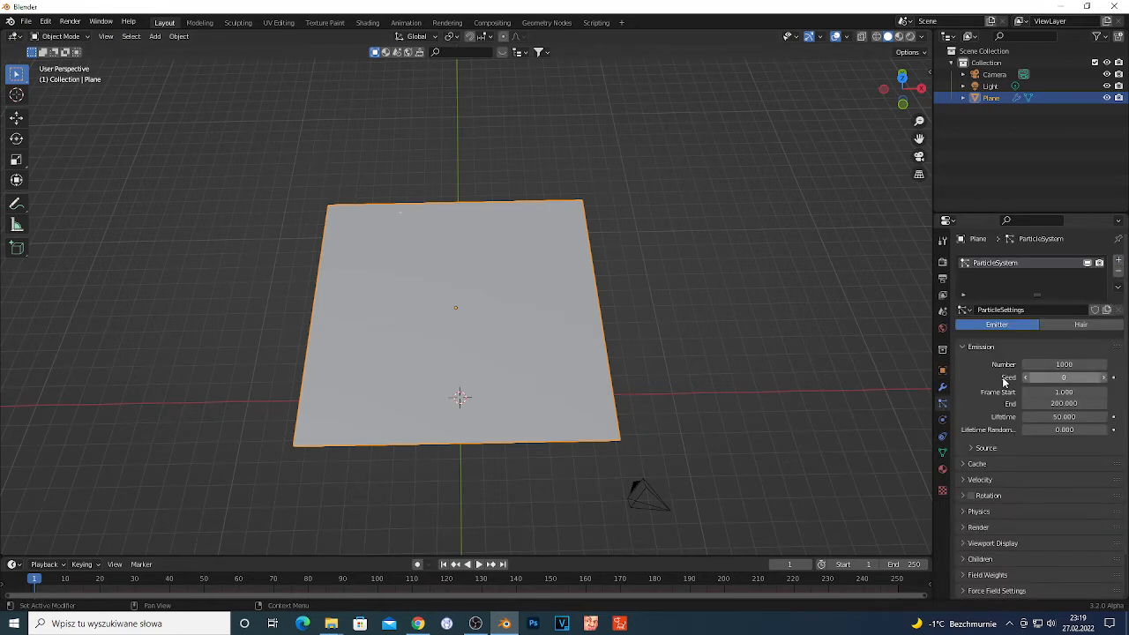
left_click(1054, 364)
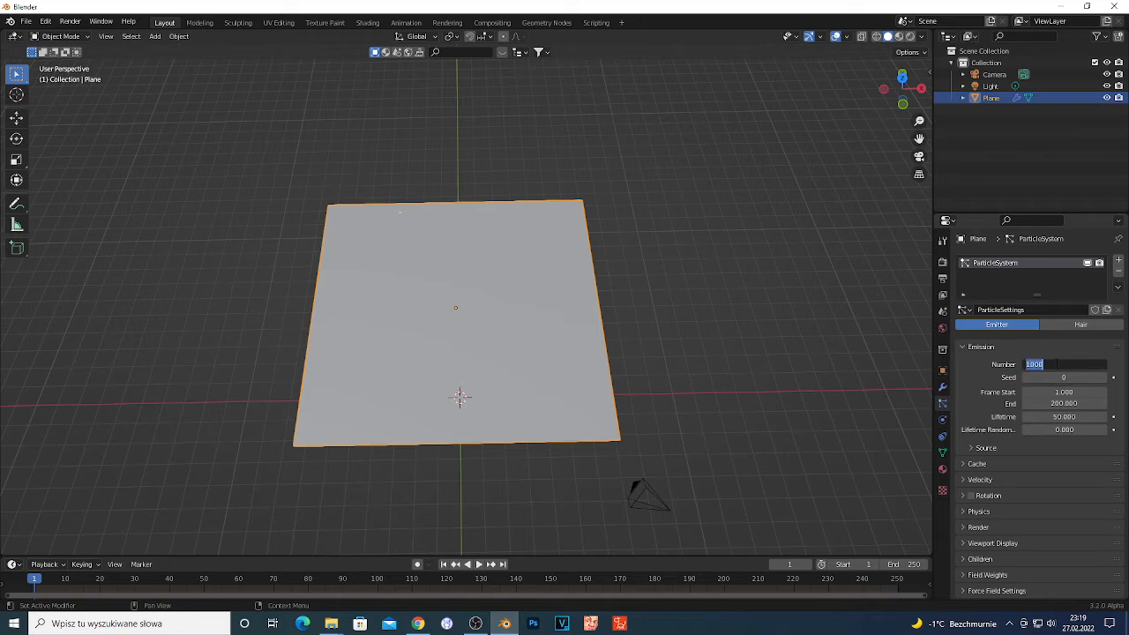
type("20000")
key("Return")
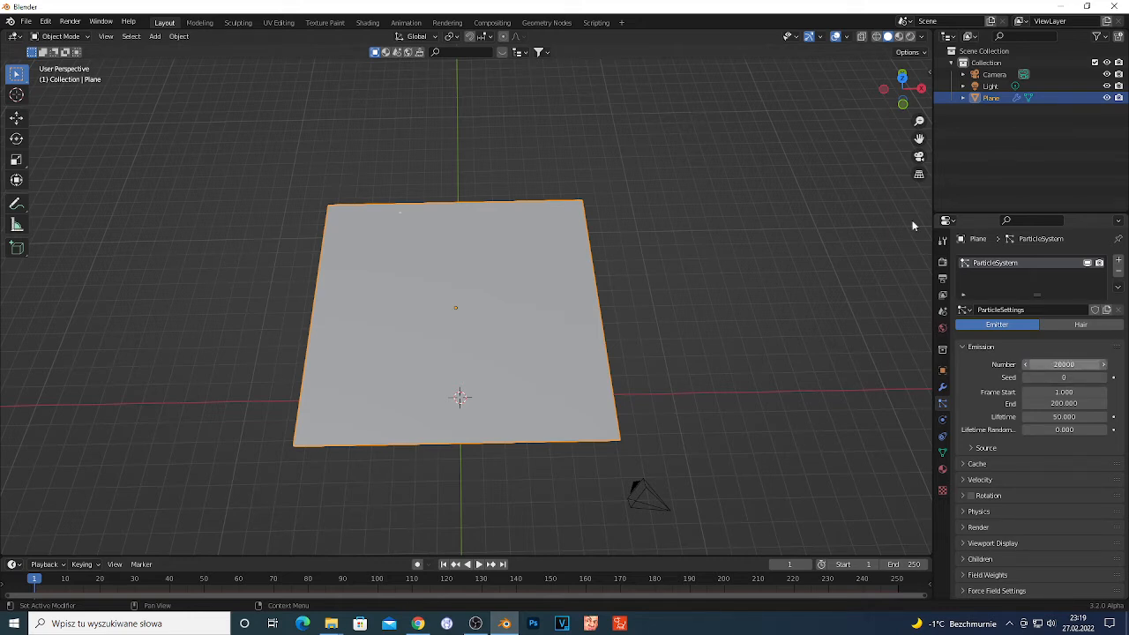
Weight-paint a smiley face with two ring eyes and a curved mouth on the plane at full weight, and return to Object Mode.
left_click(53, 38)
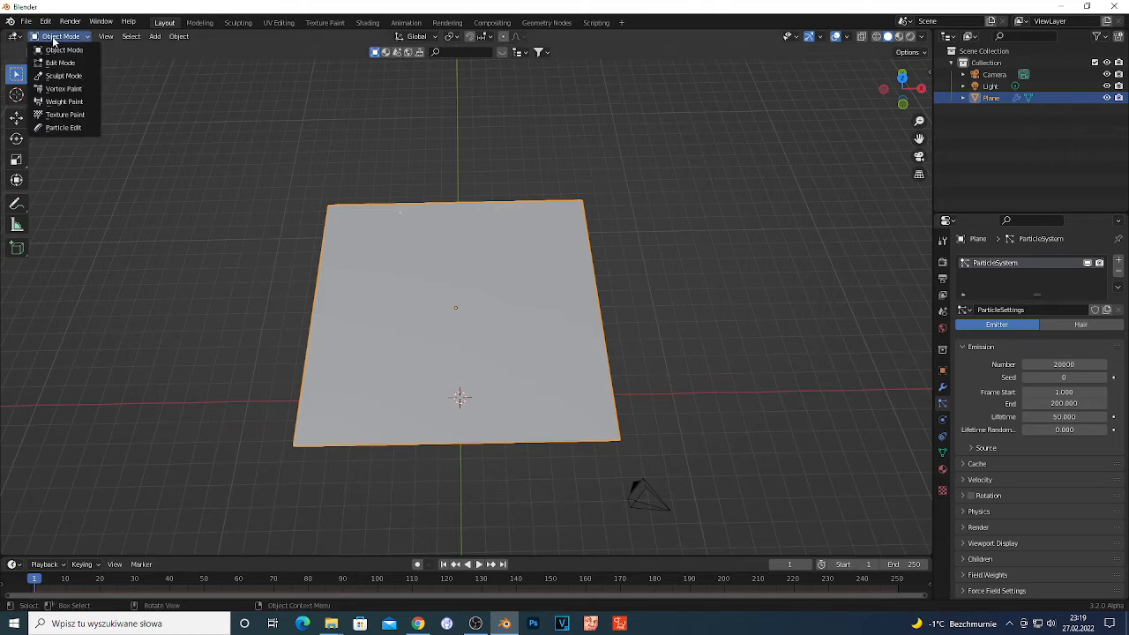
left_click(64, 101)
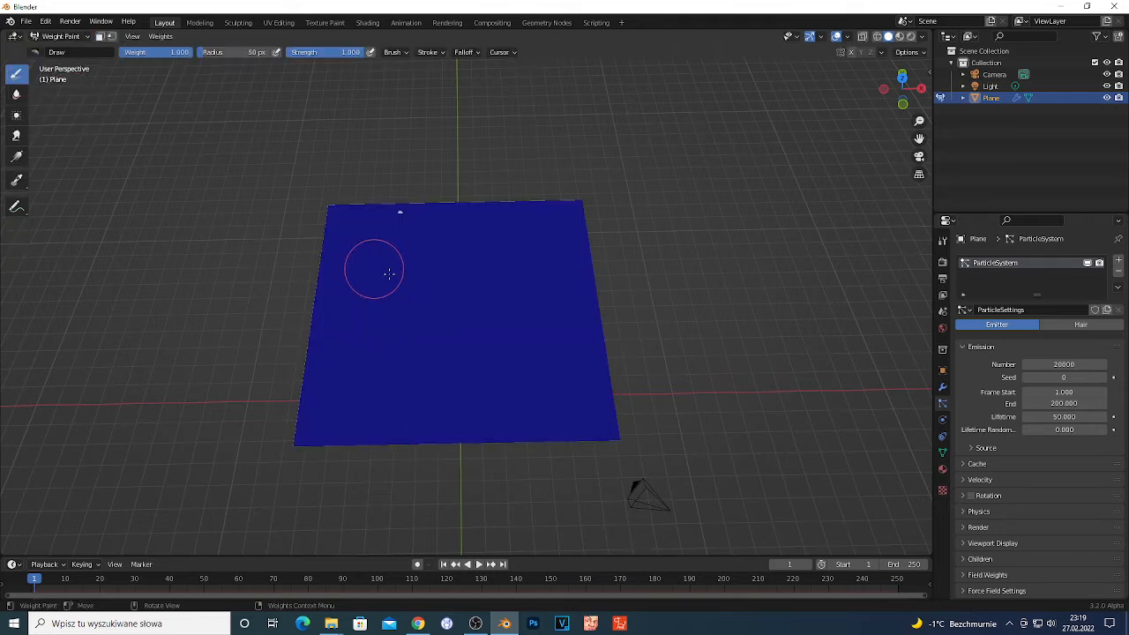
mouse_move(391, 239)
left_mouse_down()
mouse_move(382, 235)
mouse_move(348, 281)
mouse_move(374, 304)
mouse_move(430, 274)
mouse_move(408, 219)
mouse_move(385, 231)
left_mouse_up()
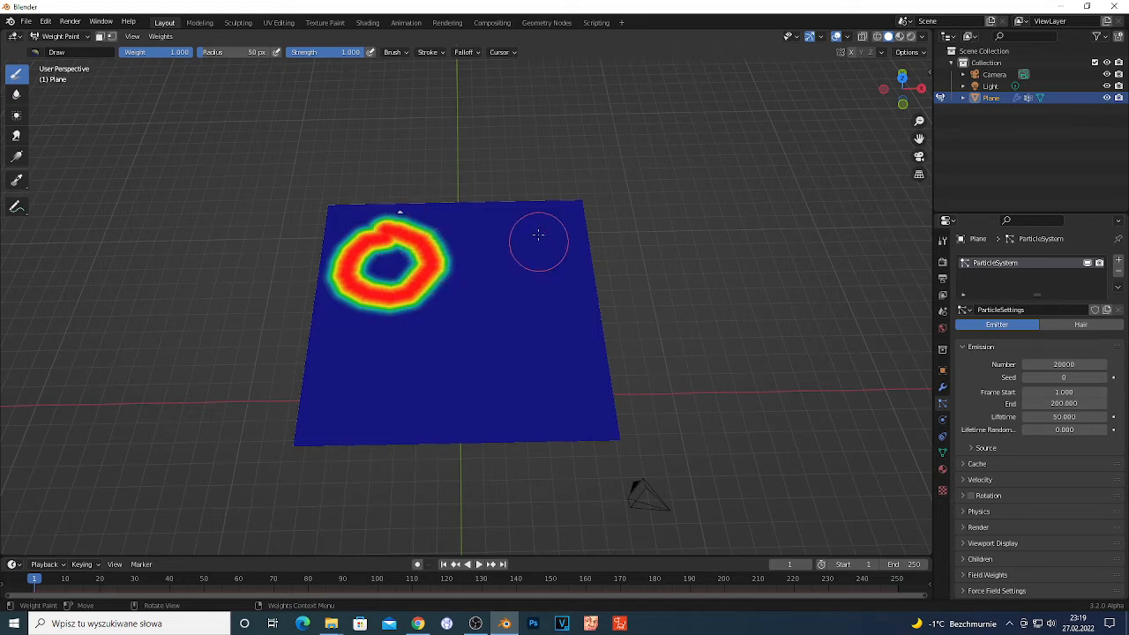
mouse_move(542, 228)
left_mouse_down()
mouse_move(522, 235)
mouse_move(502, 298)
mouse_move(569, 281)
mouse_move(553, 221)
mouse_move(534, 231)
mouse_move(538, 249)
left_mouse_up()
mouse_move(339, 359)
left_mouse_down()
mouse_move(396, 401)
mouse_move(538, 392)
mouse_move(585, 331)
left_mouse_up()
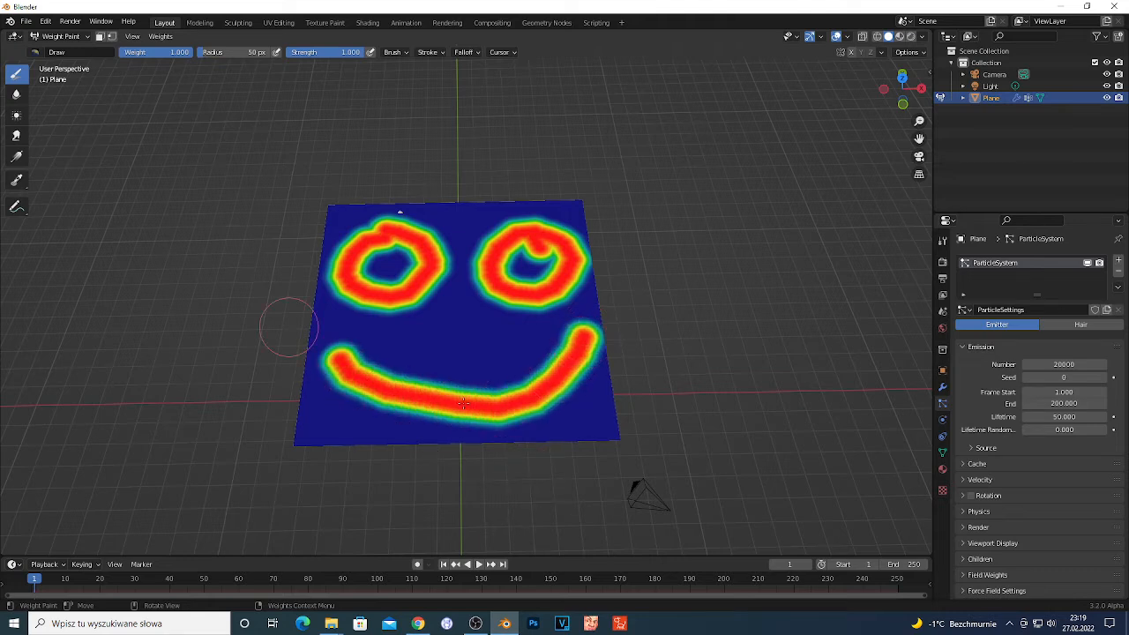
left_click(46, 37)
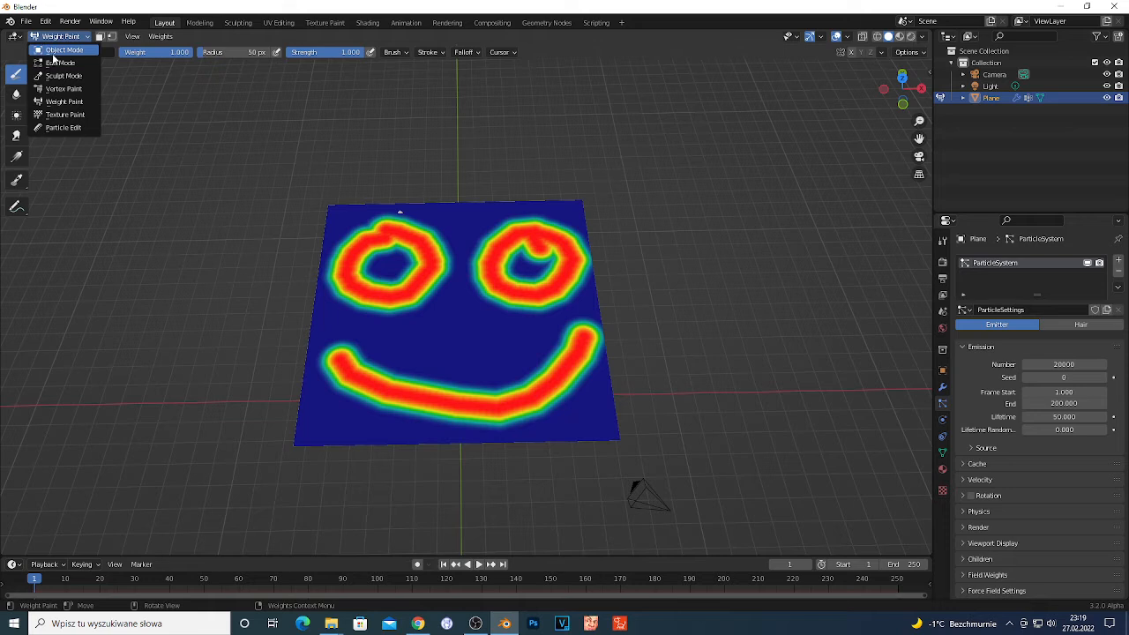
left_click(63, 50)
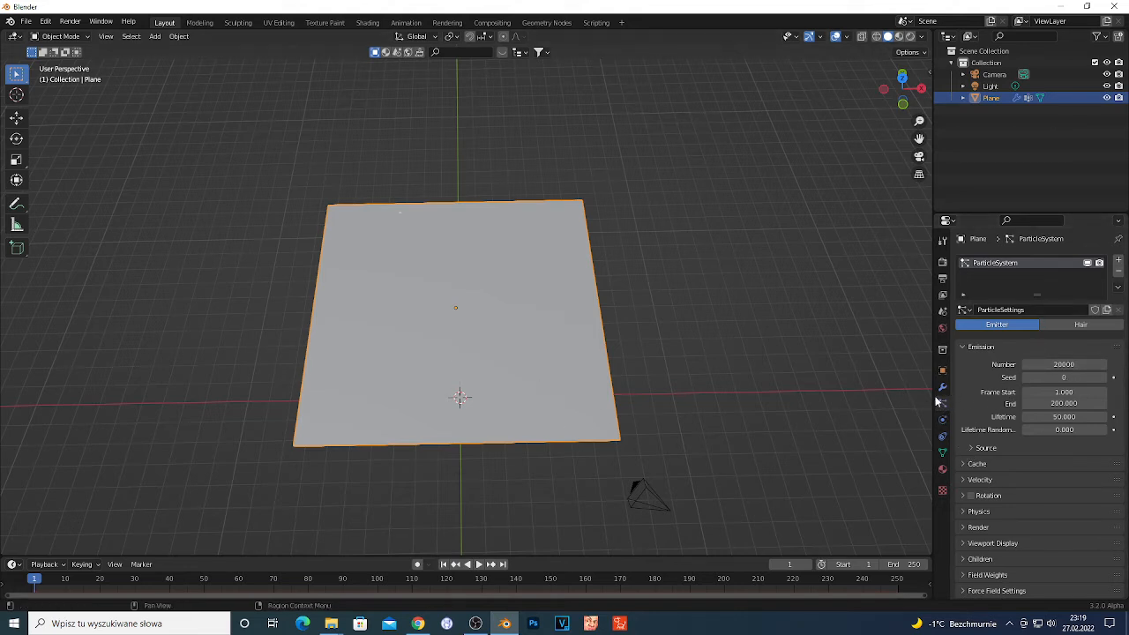
Assign the vertex group "Group" as the density group of the plane's particle system.
scroll(1049, 427, "down", 2)
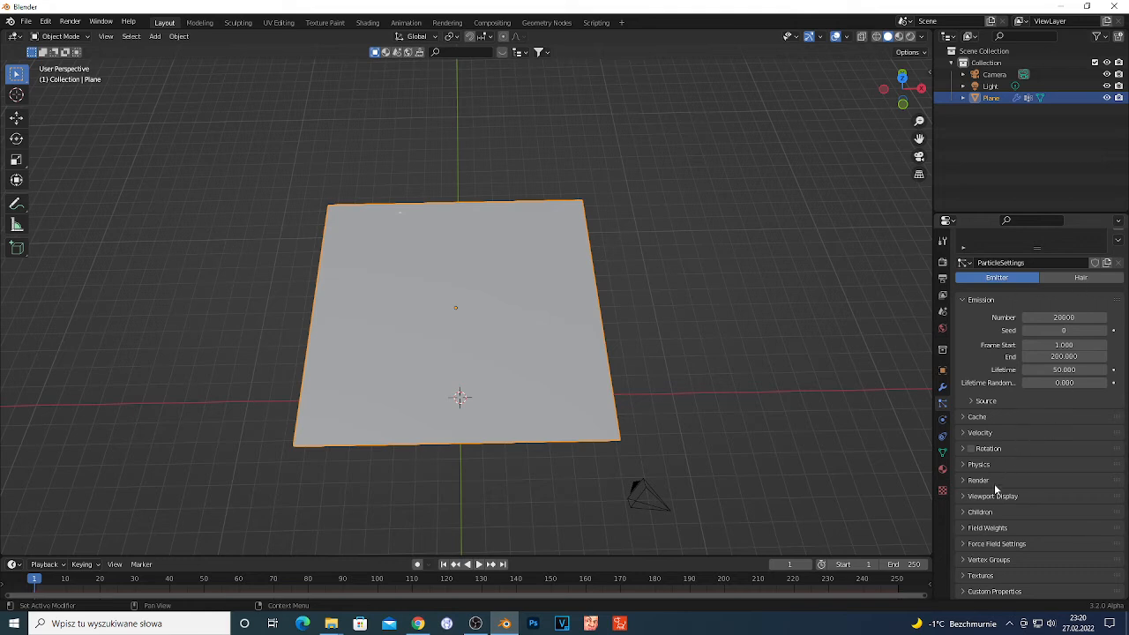
left_click(963, 560)
scroll(968, 555, "down", 3)
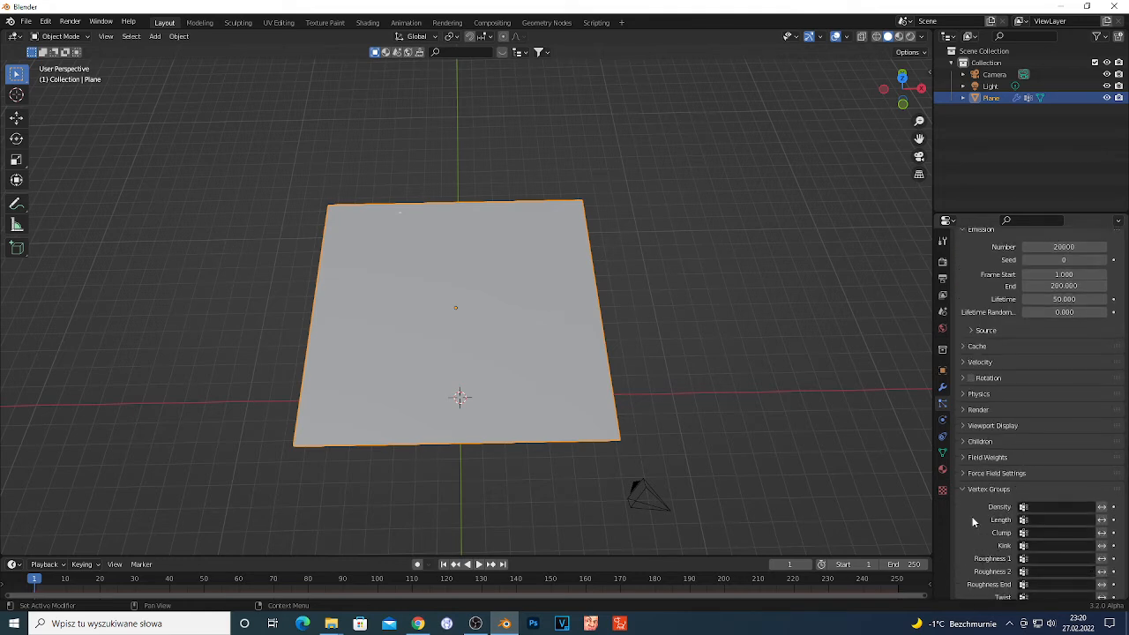
left_click(1071, 508)
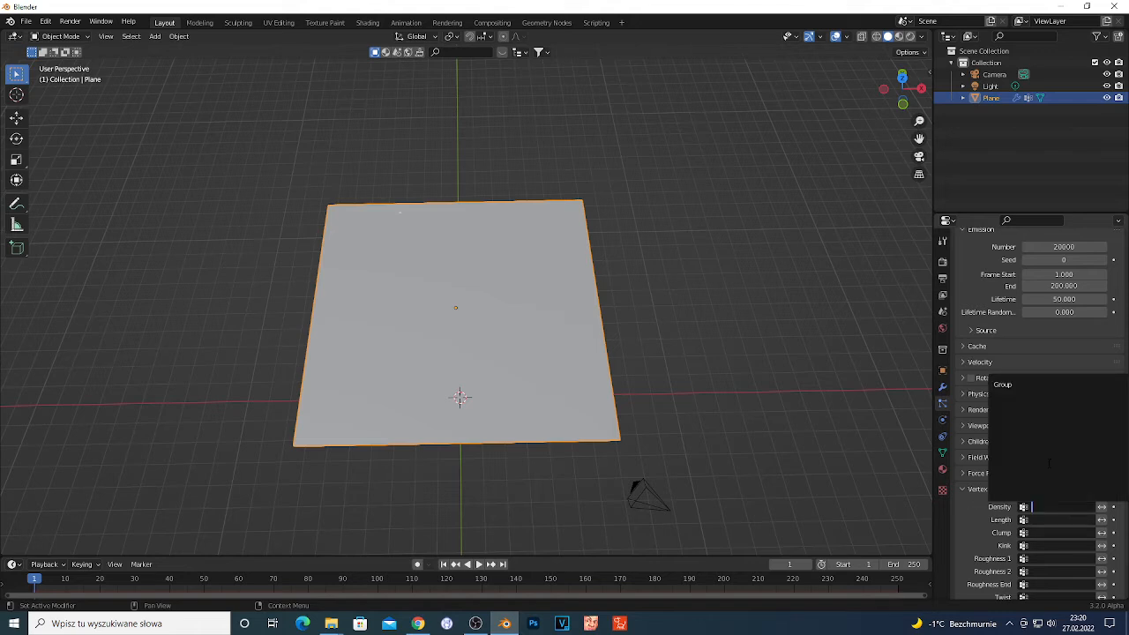
left_click(1037, 386)
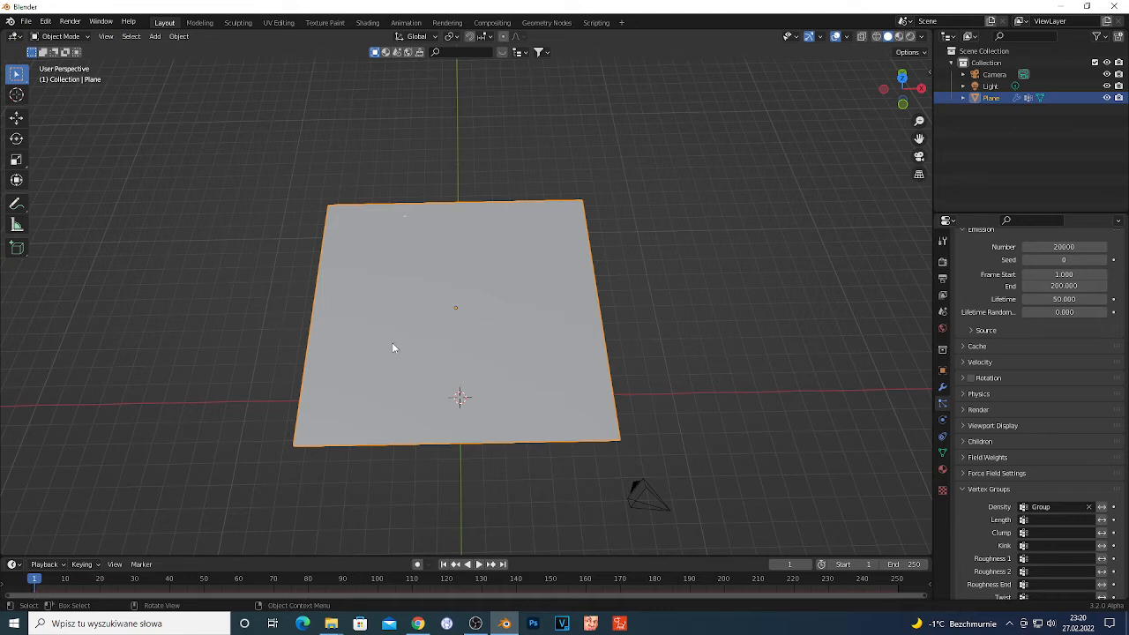
Apply the Quick Smoke effect to the plane.
left_click(179, 36)
mouse_move(236, 373)
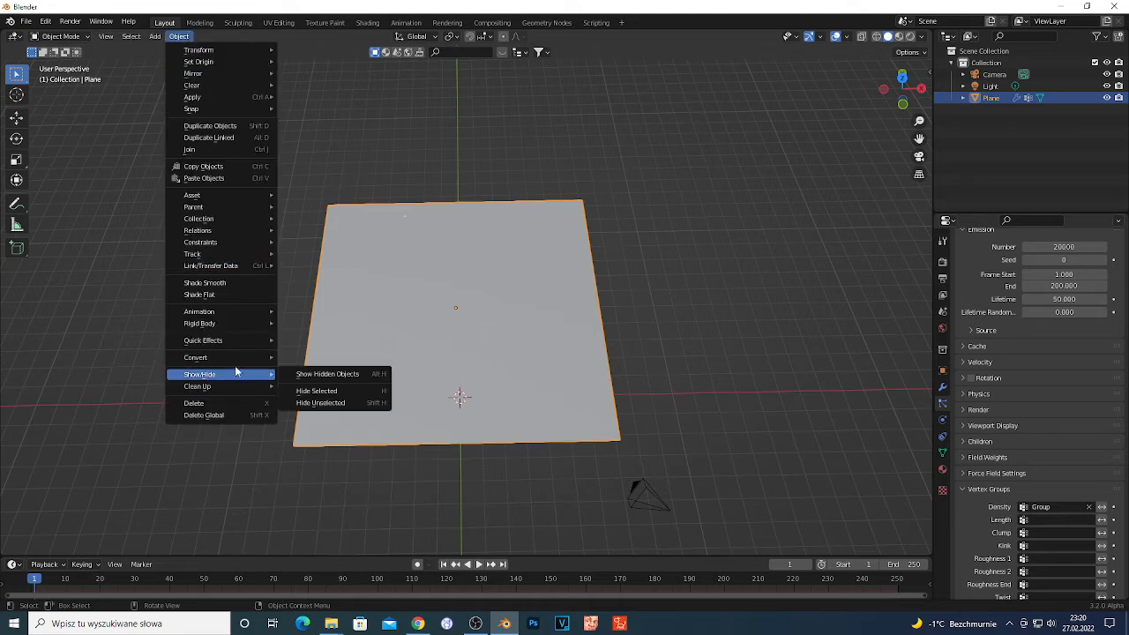
mouse_move(238, 343)
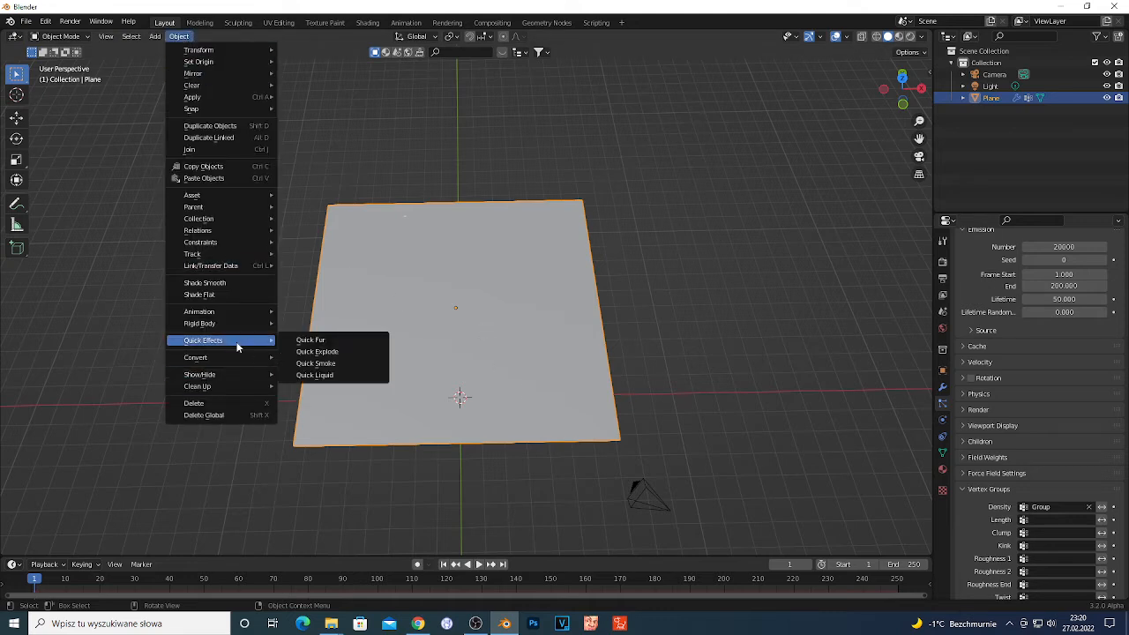
left_click(370, 373)
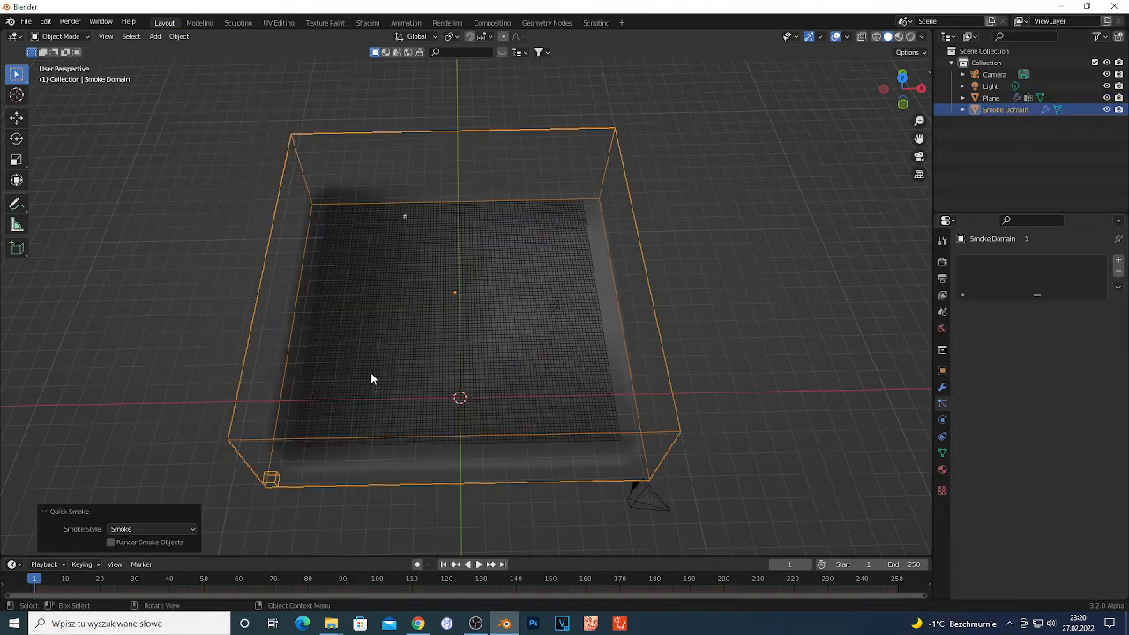
left_click(243, 377)
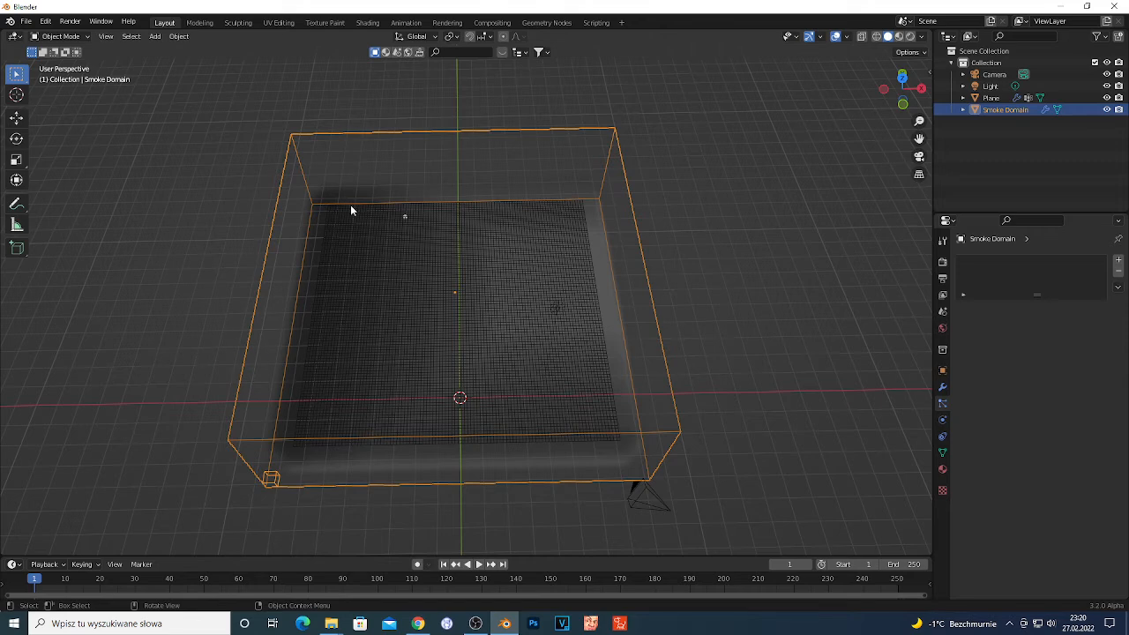
Select the plane and set its fluid flow type to Fire in the physics settings.
left_click(462, 243)
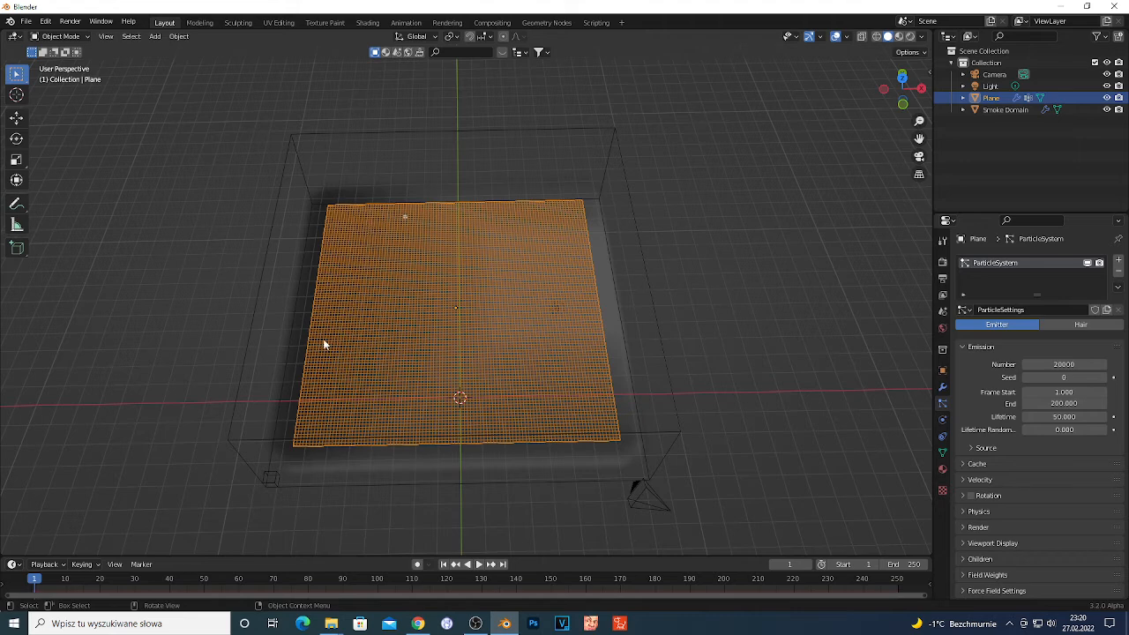
left_click(943, 420)
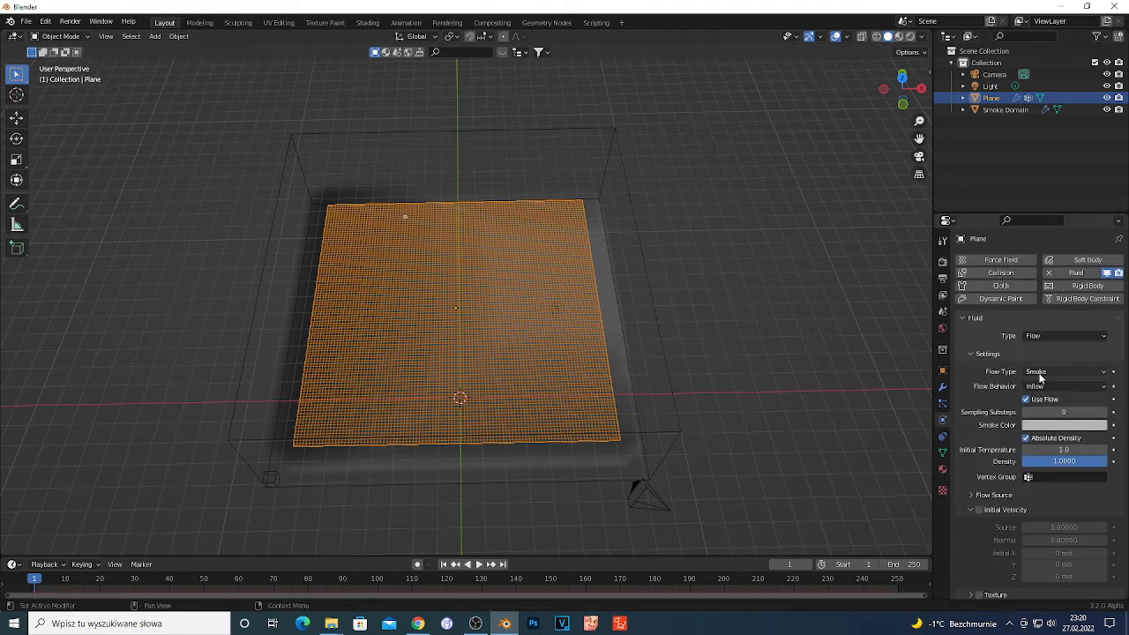
left_click(1061, 372)
left_click(1061, 414)
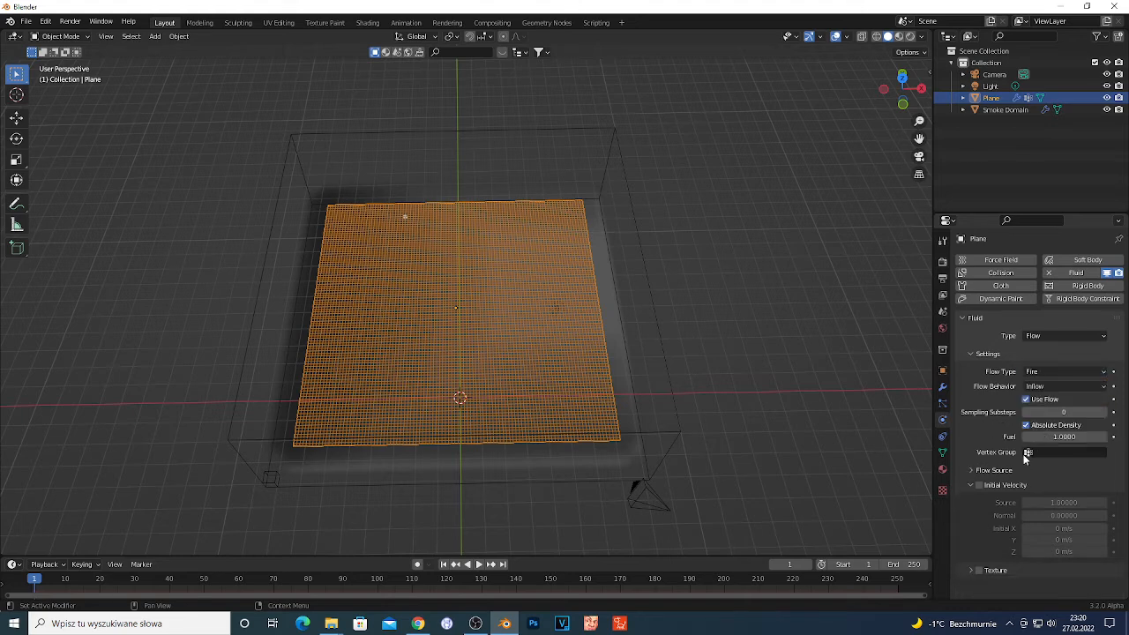
Set the plane's flow source to Particle System and assign ParticleSystem as the emitting system.
left_click(971, 471)
scroll(984, 491, "down", 2)
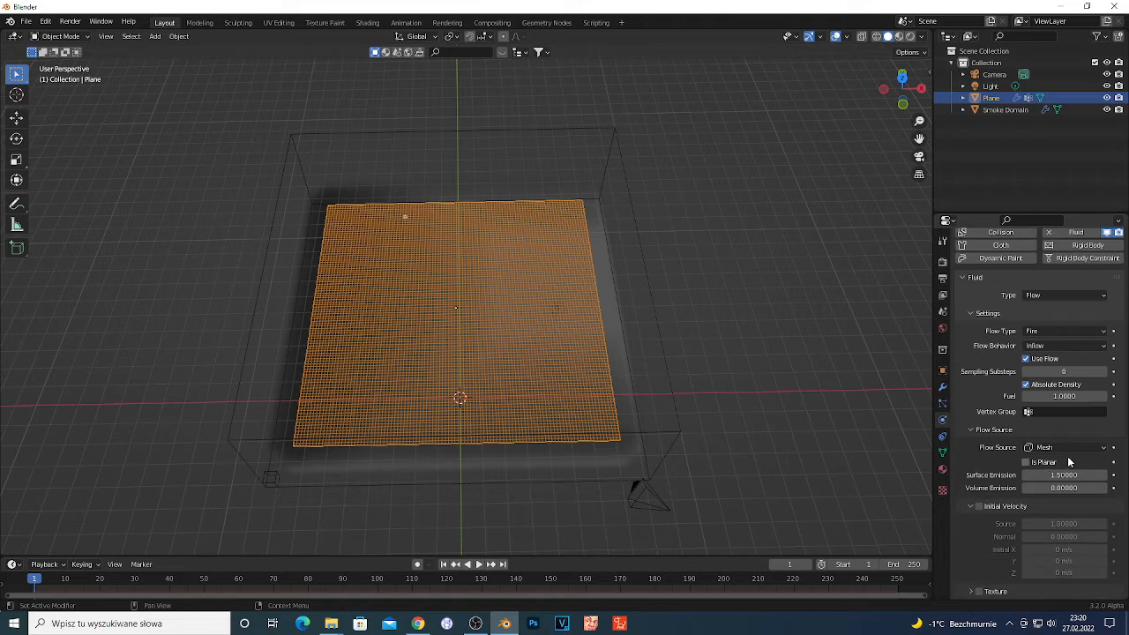
left_click(1065, 447)
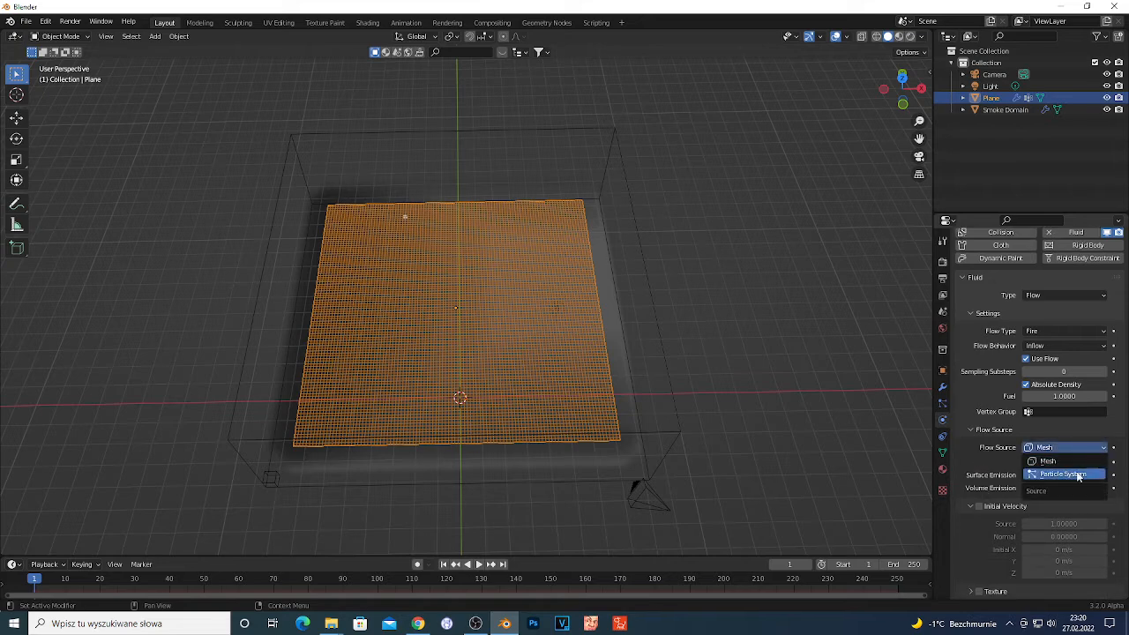
left_click(1062, 474)
left_click(1069, 501)
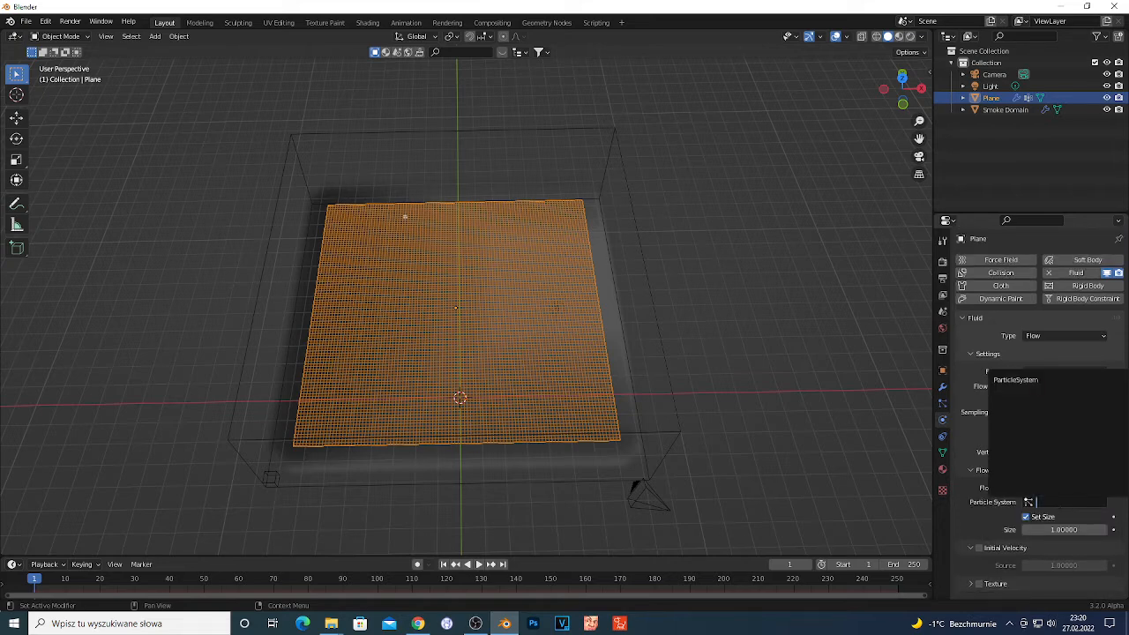
left_click(1016, 380)
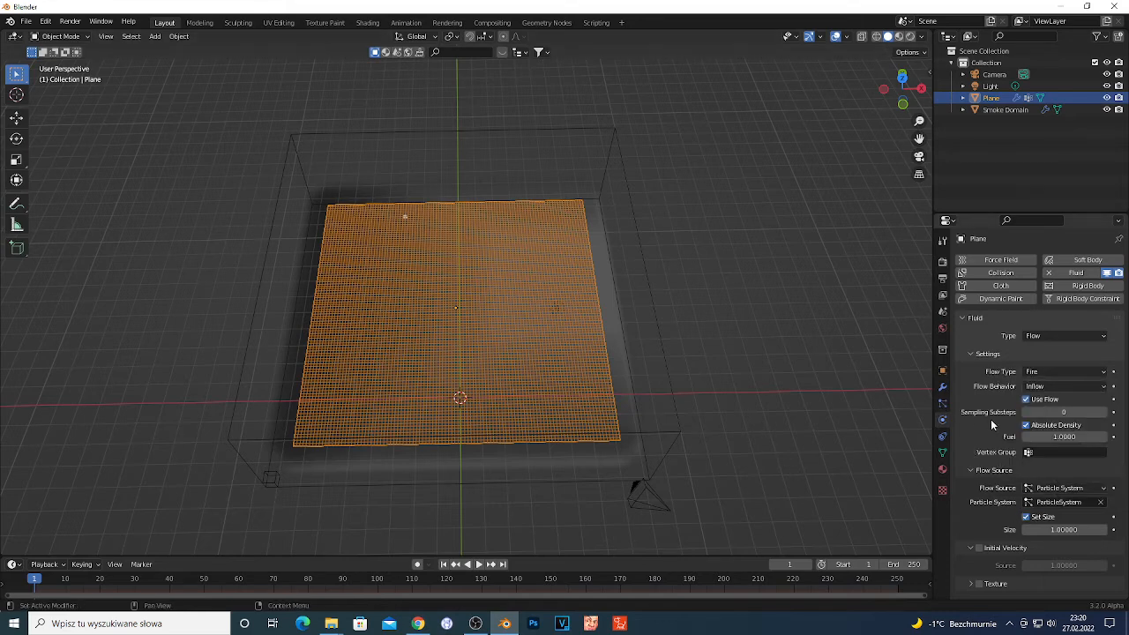
Select the smoke domain and set its fluid cache type to All.
left_click(681, 426)
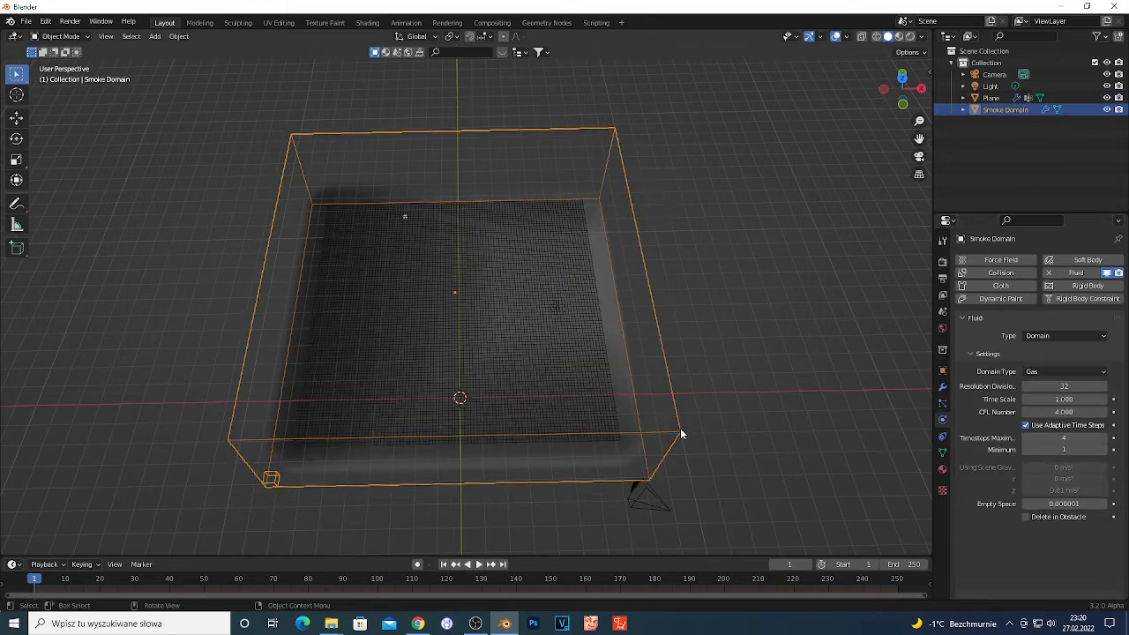
scroll(1054, 523, "down", 10)
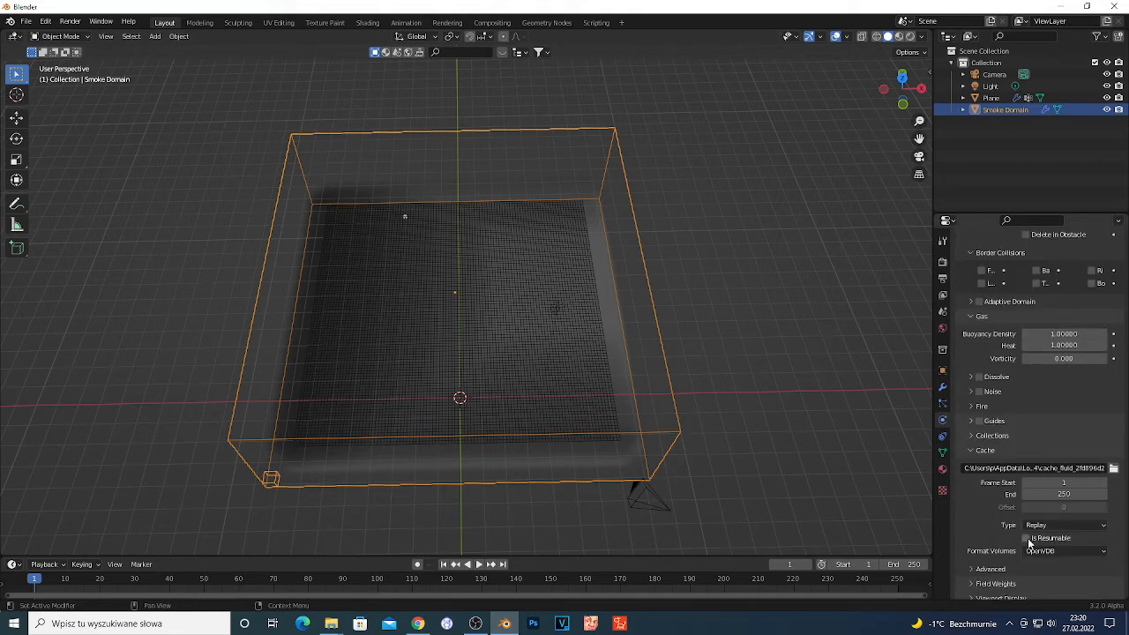
scroll(1025, 516, "up", 8)
scroll(1014, 588, "down", 3)
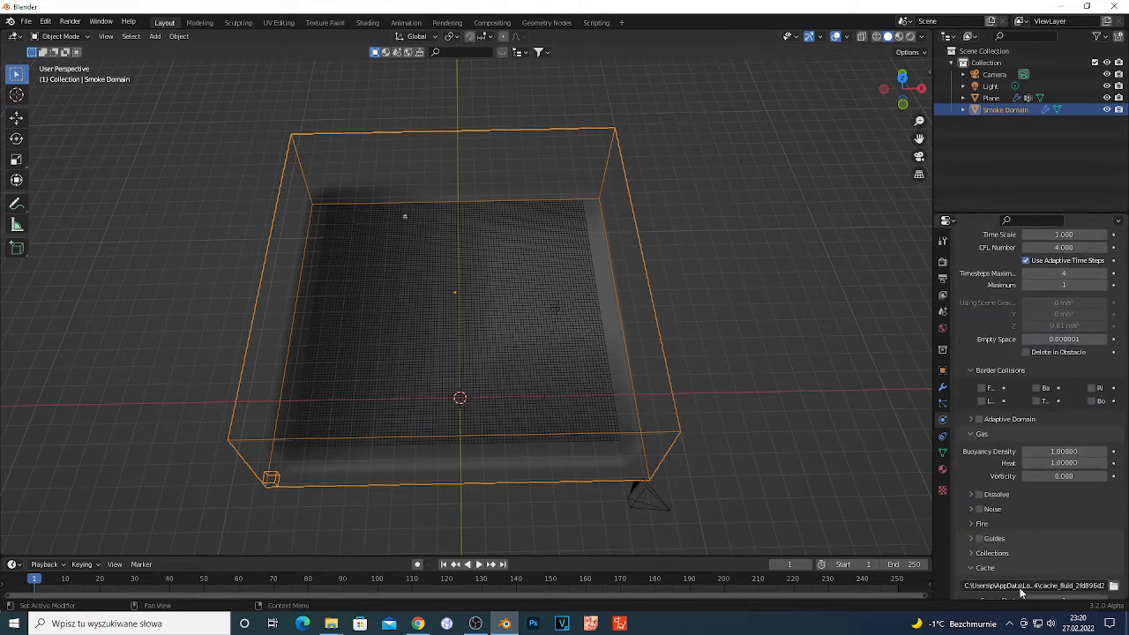
scroll(1032, 529, "down", 3)
scroll(1023, 563, "down", 1)
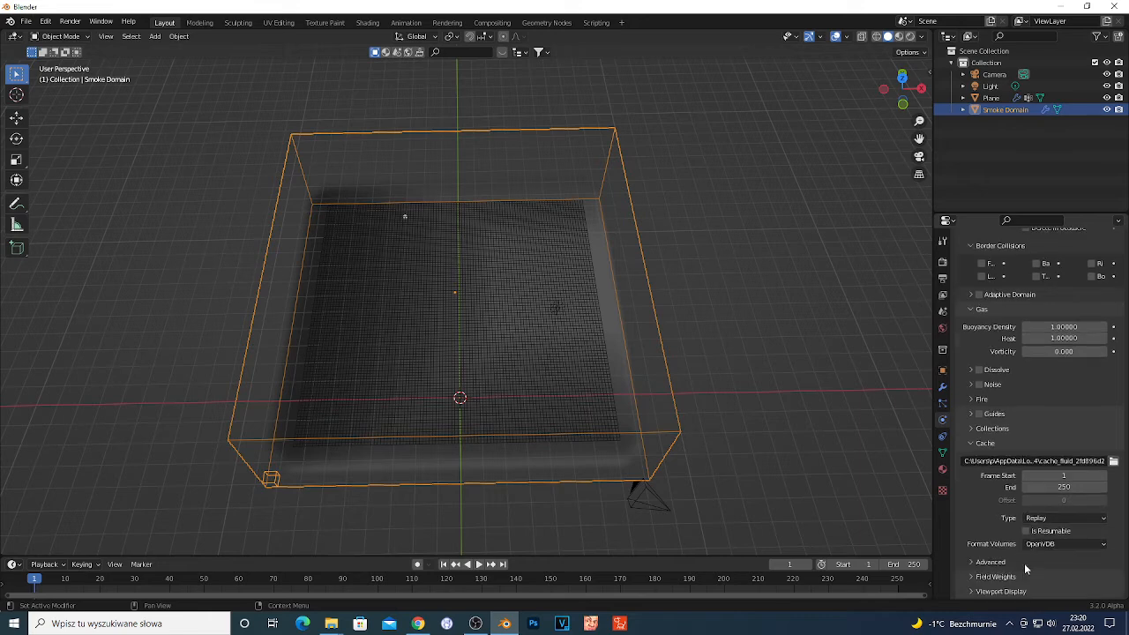
left_click(1062, 518)
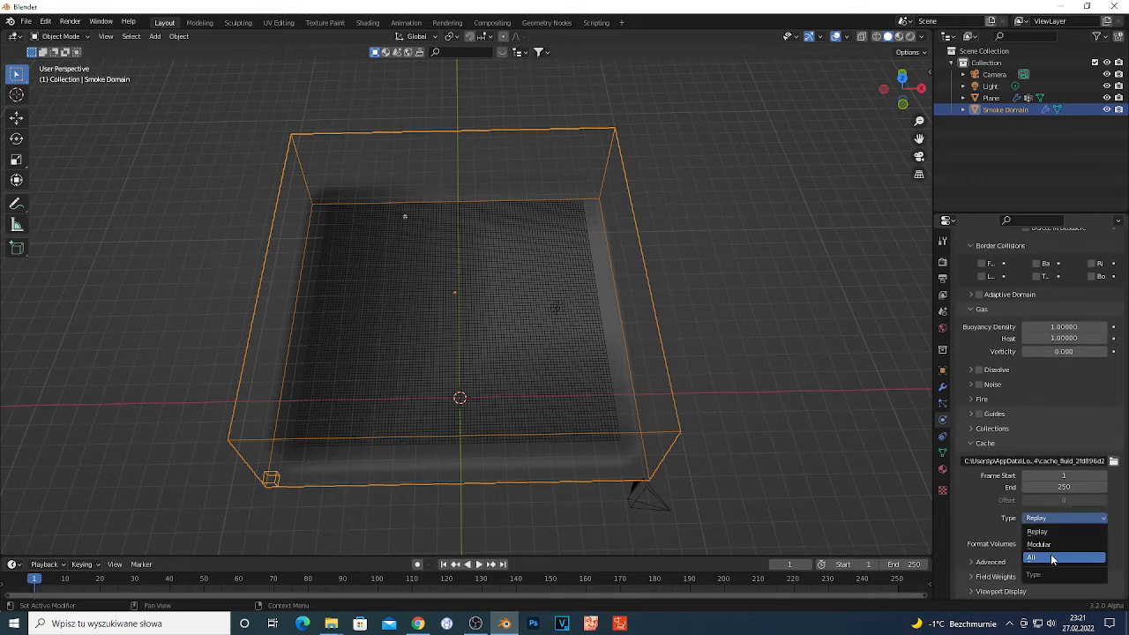
left_click(1054, 559)
Set the domain's cache end frame to 100 and bake the whole fluid simulation.
double_click(1069, 488)
type("1")
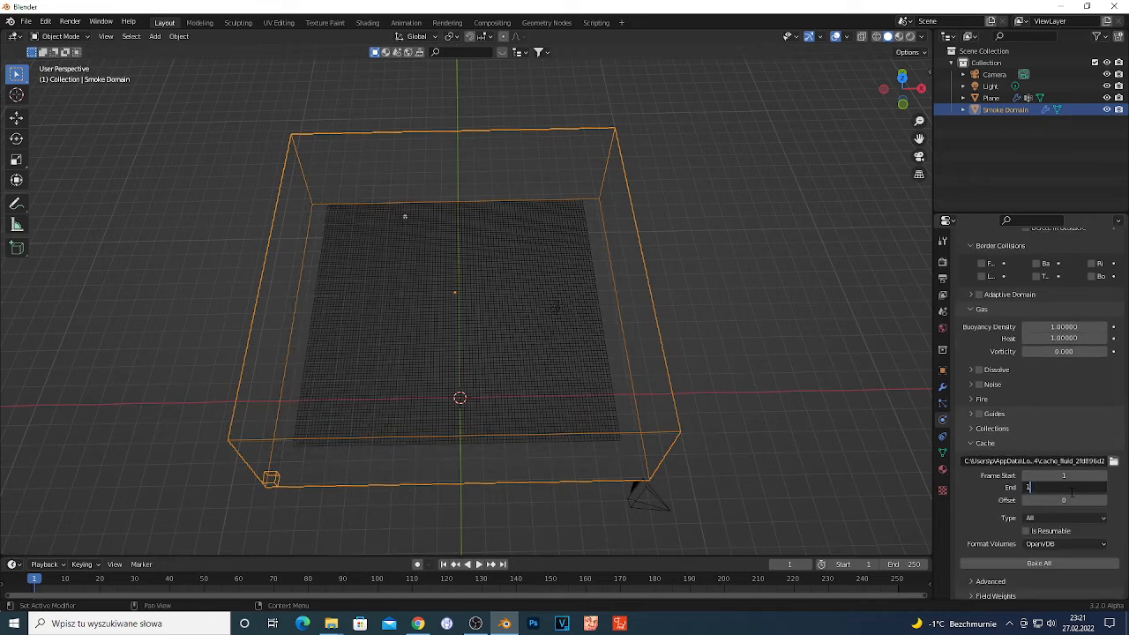
type("00")
key("Return")
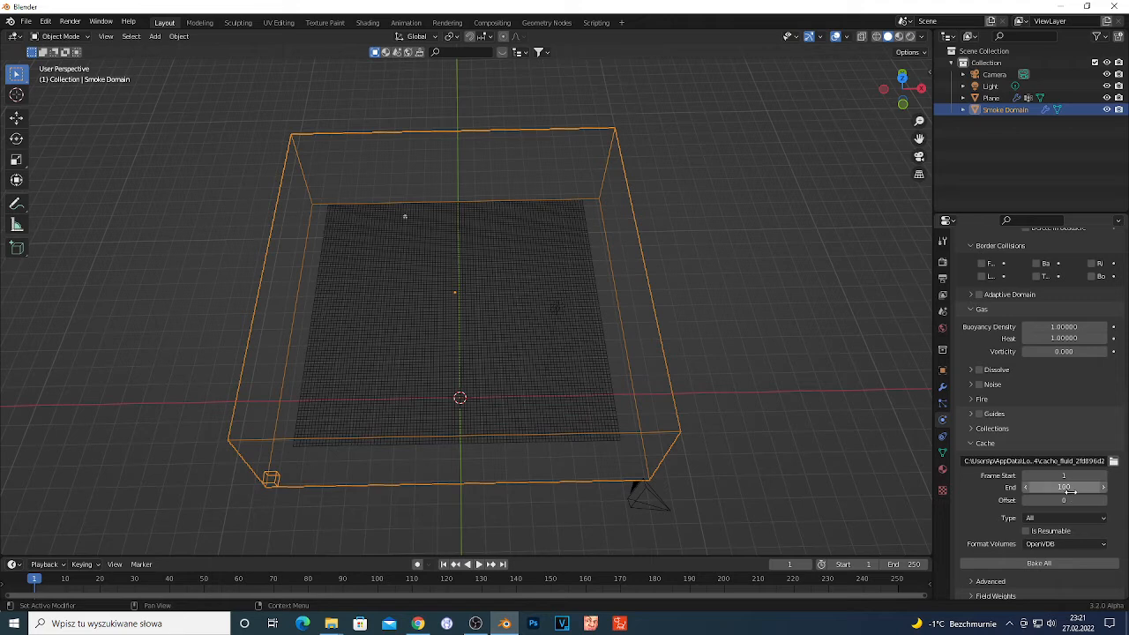
left_click(1036, 563)
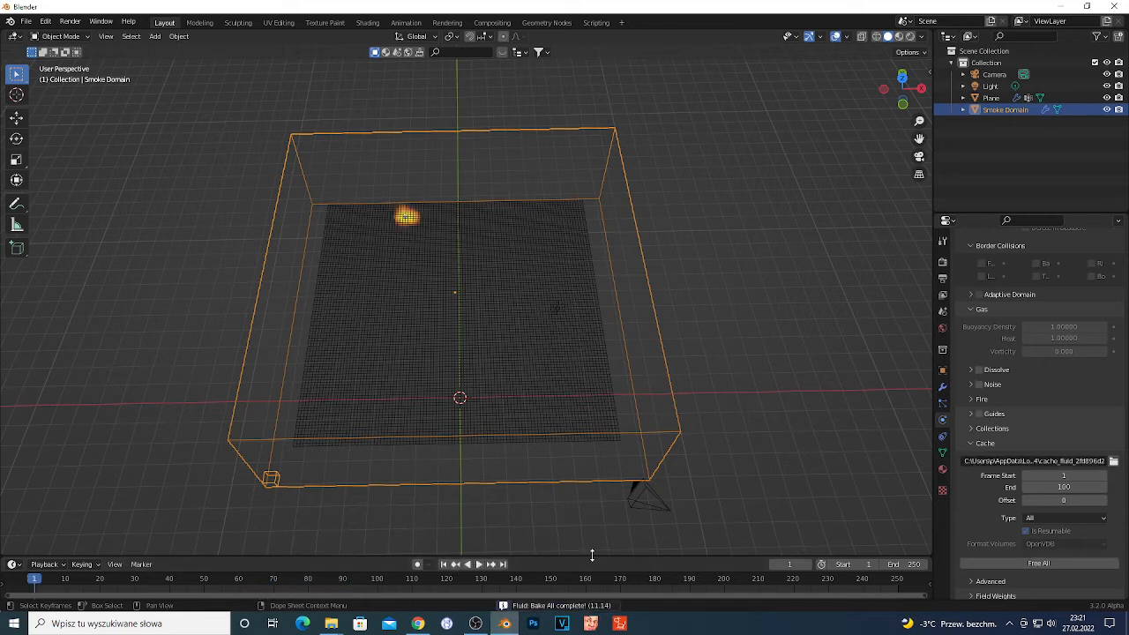
Enlarge the timeline area and move to frame 29 to check the baked fire up close.
left_click_drag(615, 490, 617, 459)
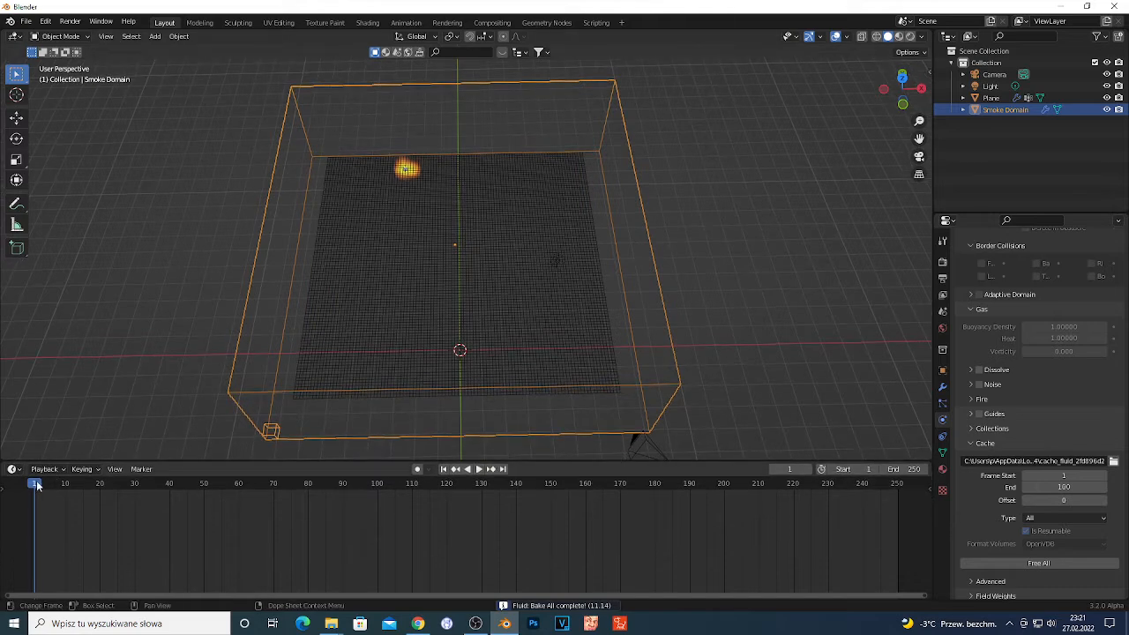
key("space")
left_click_drag(116, 485, 130, 491)
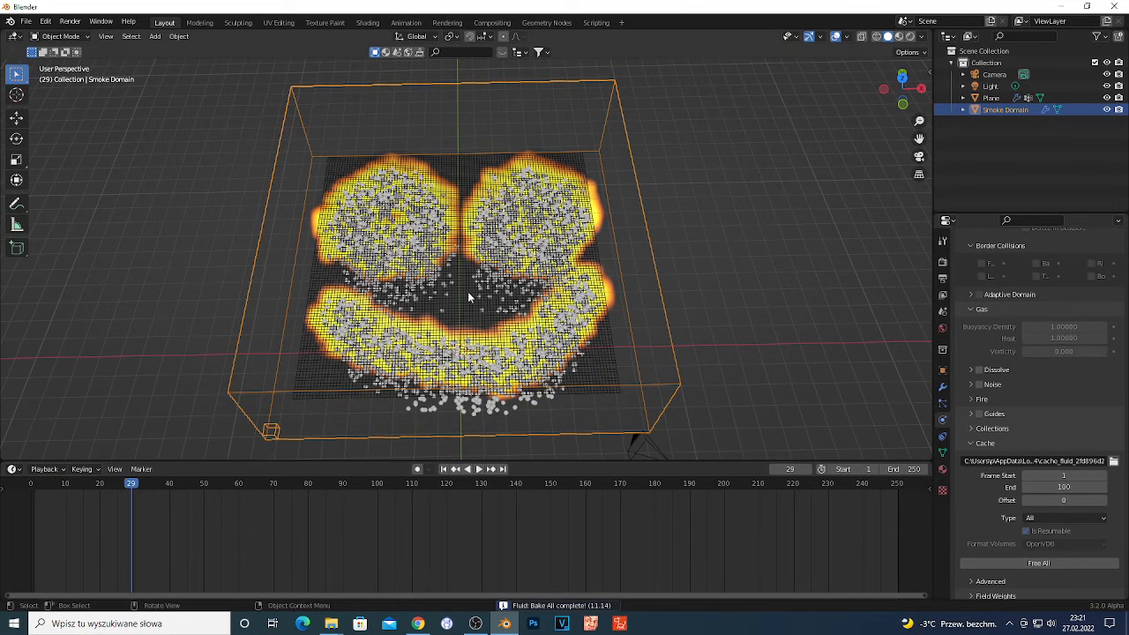
scroll(402, 276, "up", 2)
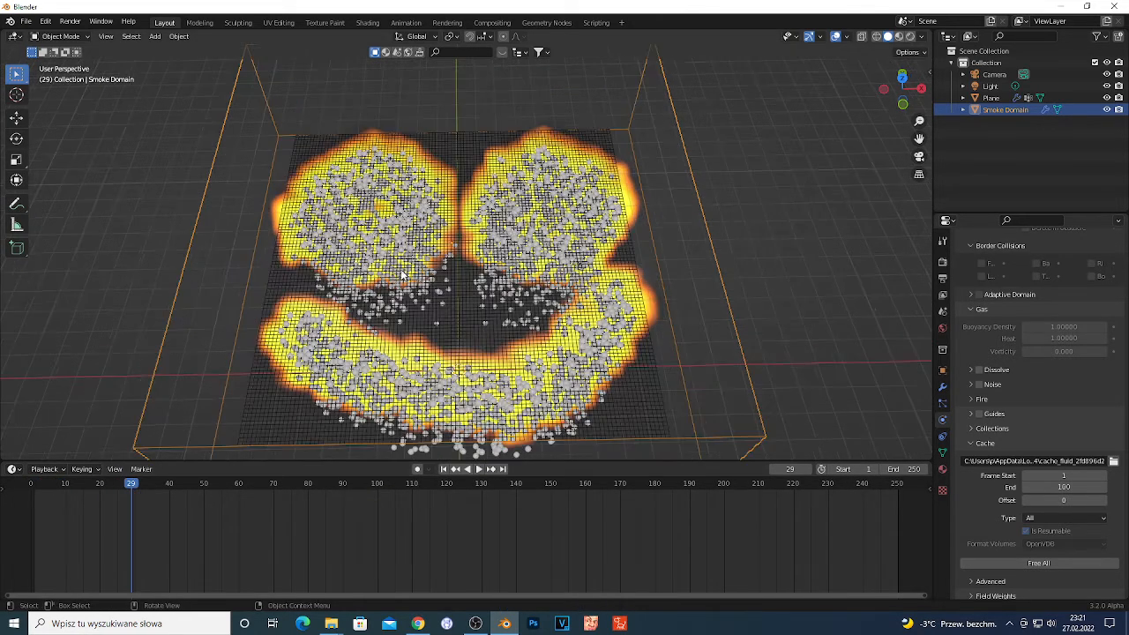
scroll(399, 276, "up", 2)
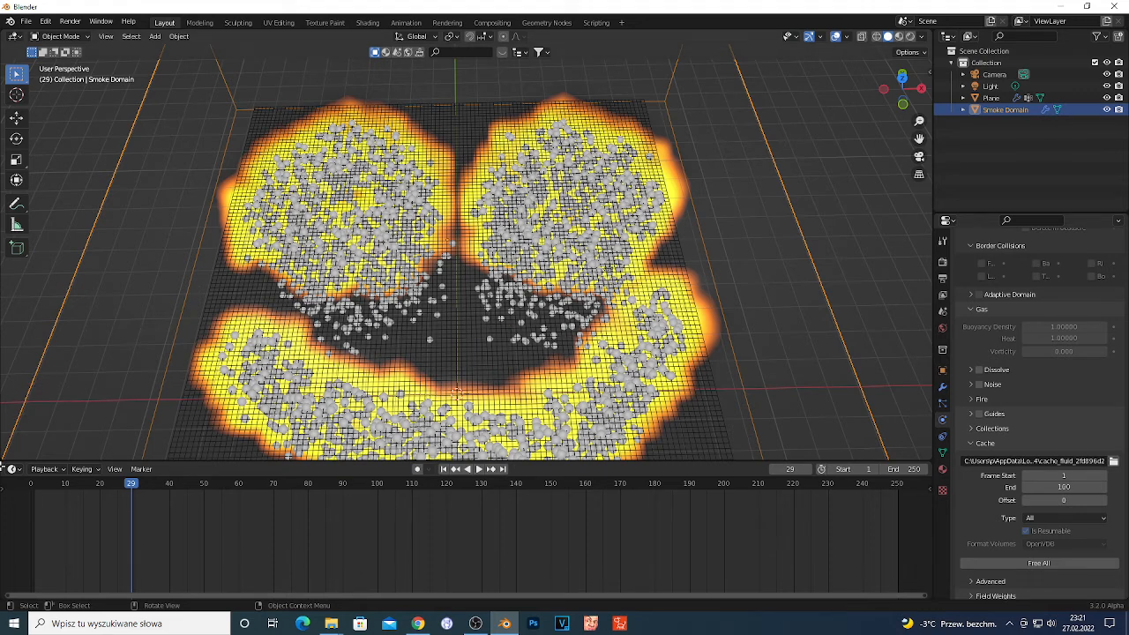
Change the timeline area to the Shader Editor and set the Smoke Domain Material's Blackbody Intensity to 77.
left_click(12, 468)
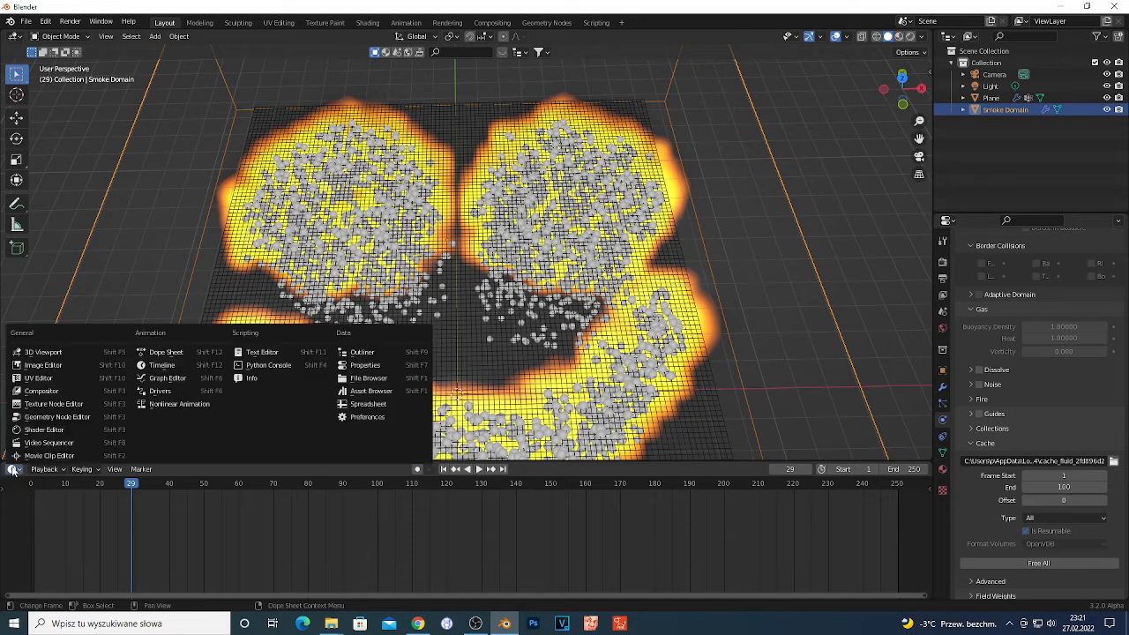
left_click(39, 430)
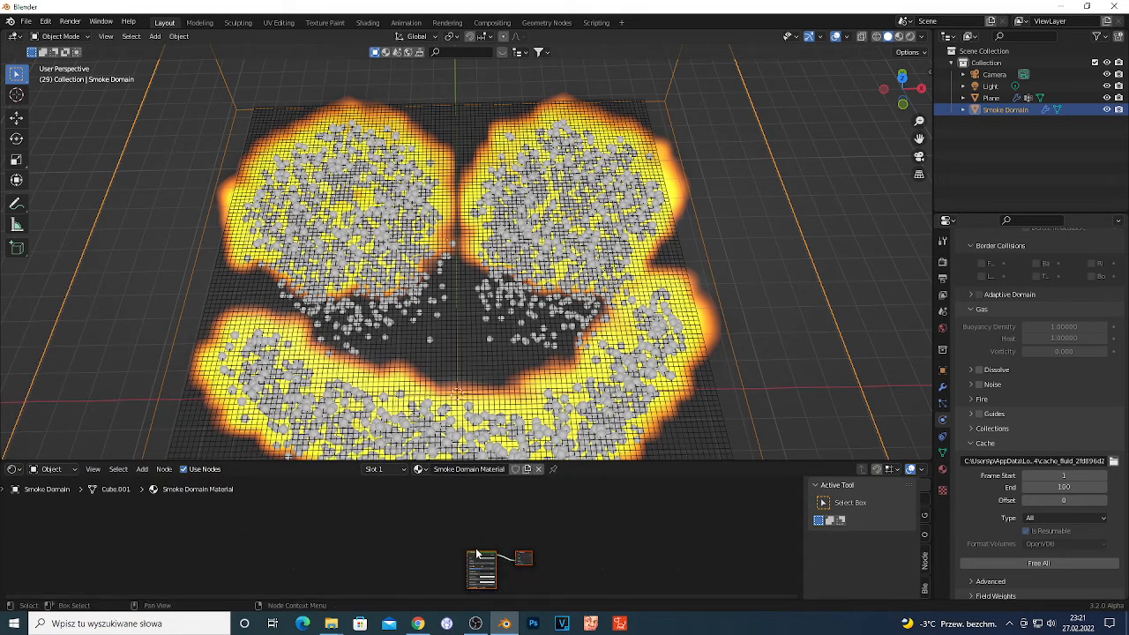
left_click_drag(476, 553, 371, 534)
scroll(394, 574, "up", 9)
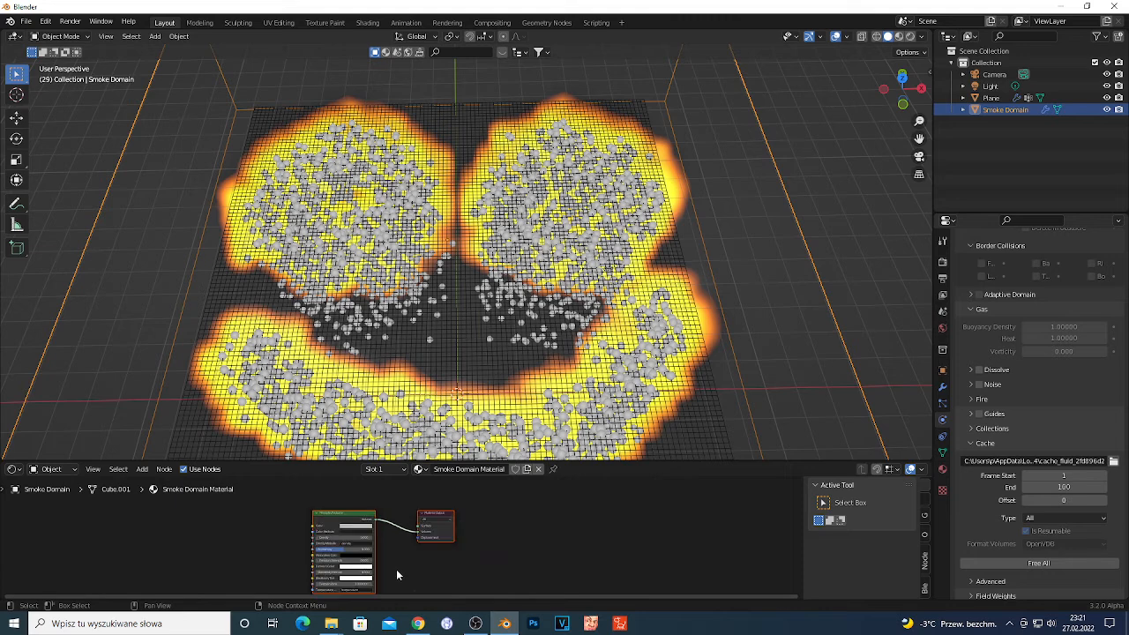
scroll(396, 574, "up", 4)
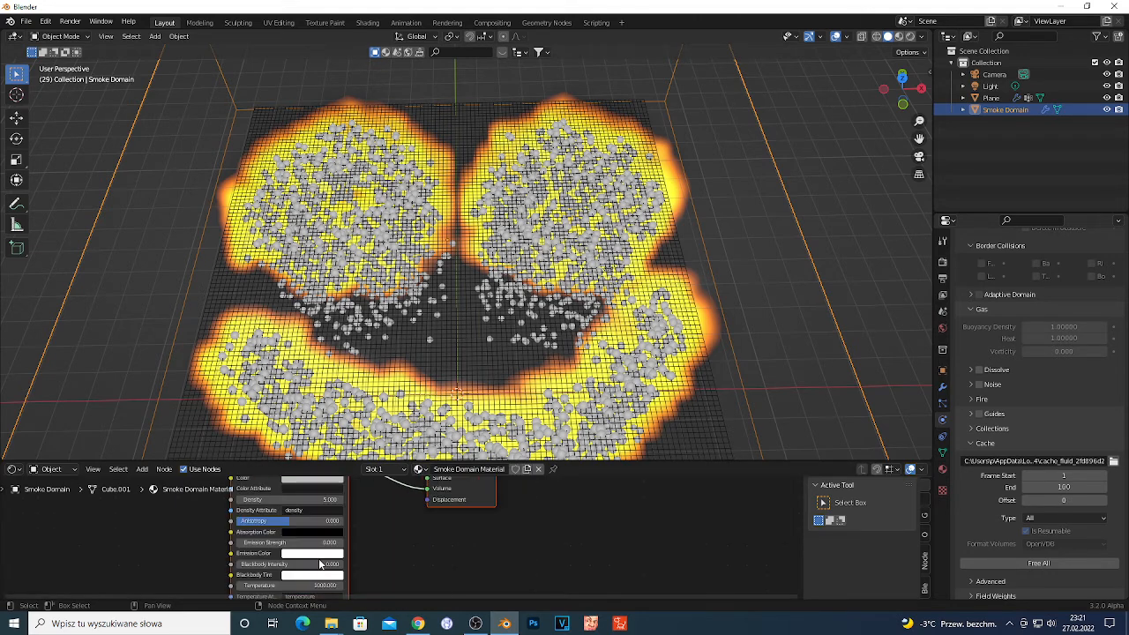
scroll(320, 564, "up", 2)
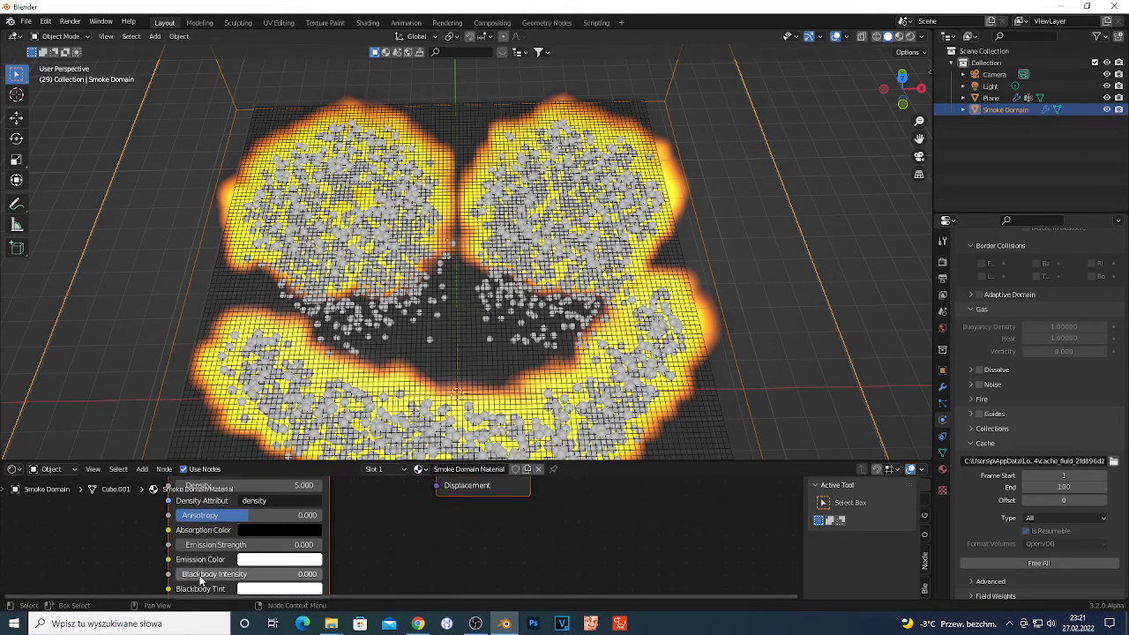
left_click(256, 580)
type("77")
key("Return")
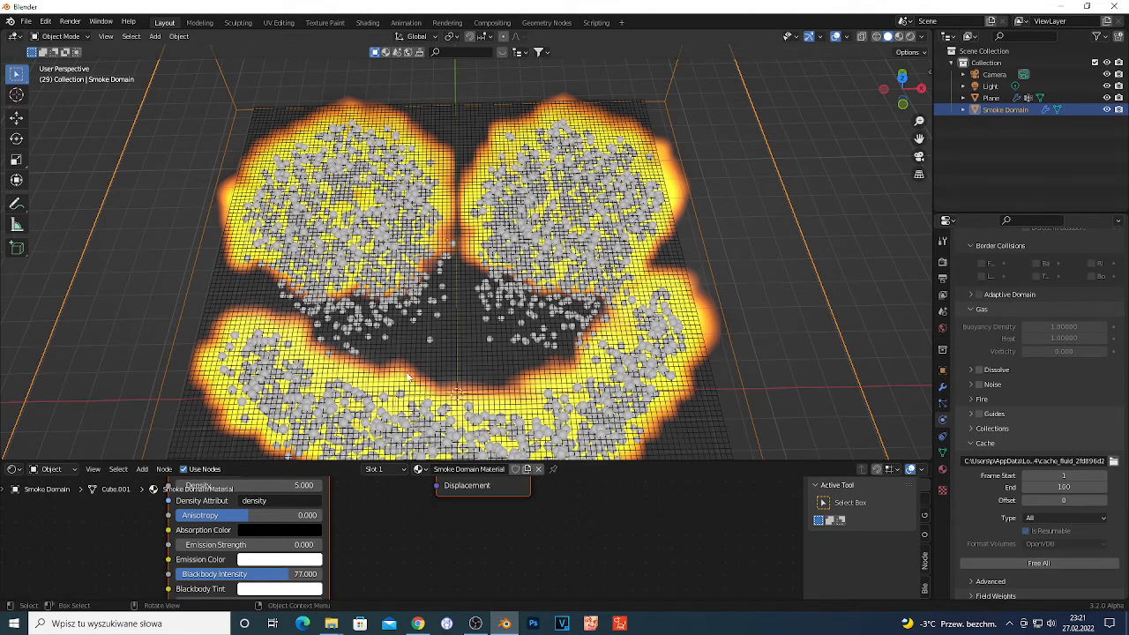
Look through the camera and fly it until the whole burning smiley face fits inside the frame.
scroll(483, 342, "down", 6)
scroll(482, 342, "up", 1)
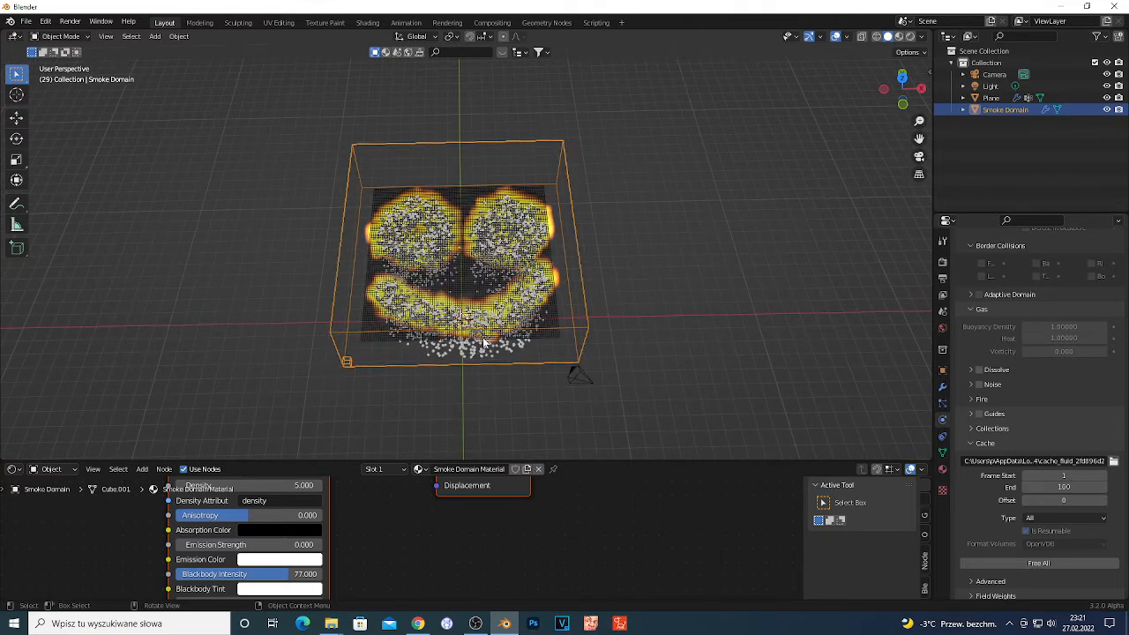
key("KP_0")
key("shift+grave")
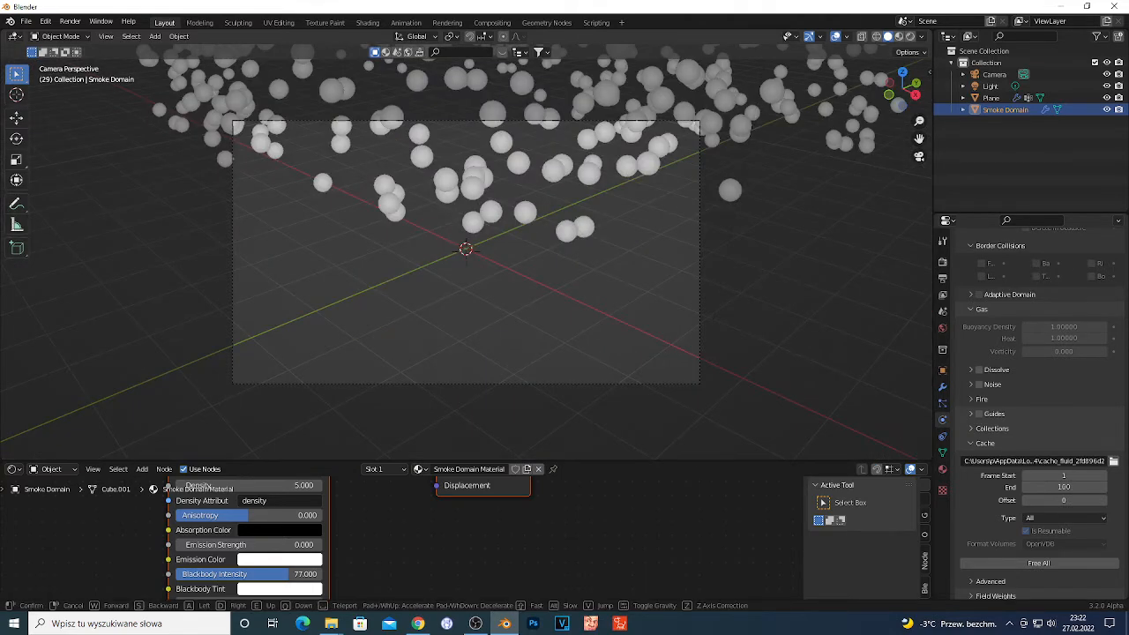
key("e")
key("a")
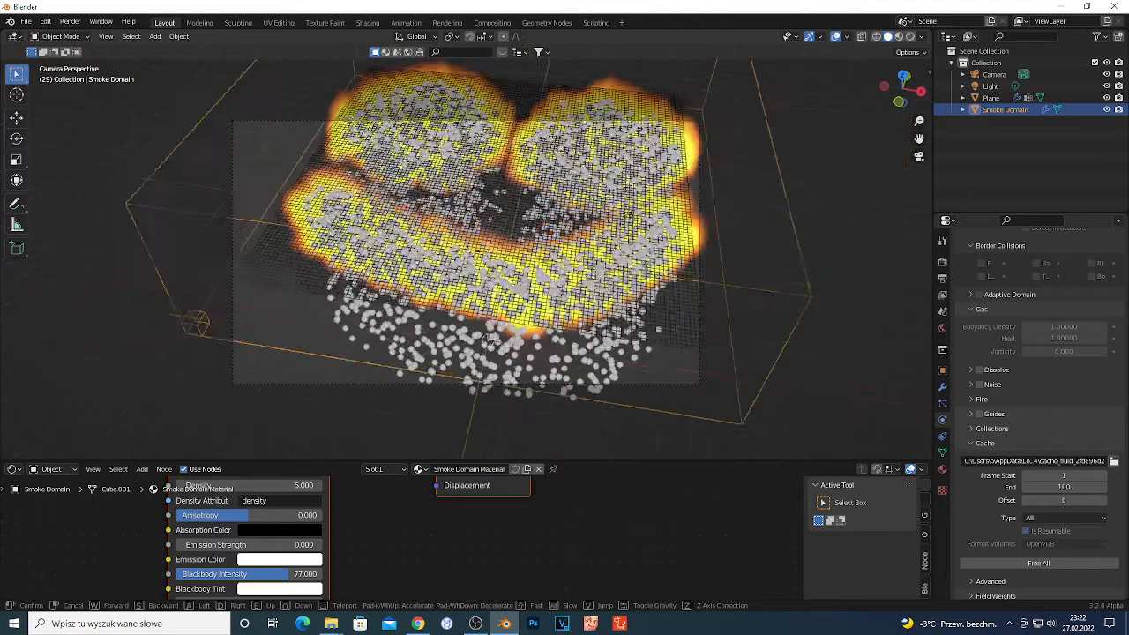
key("d")
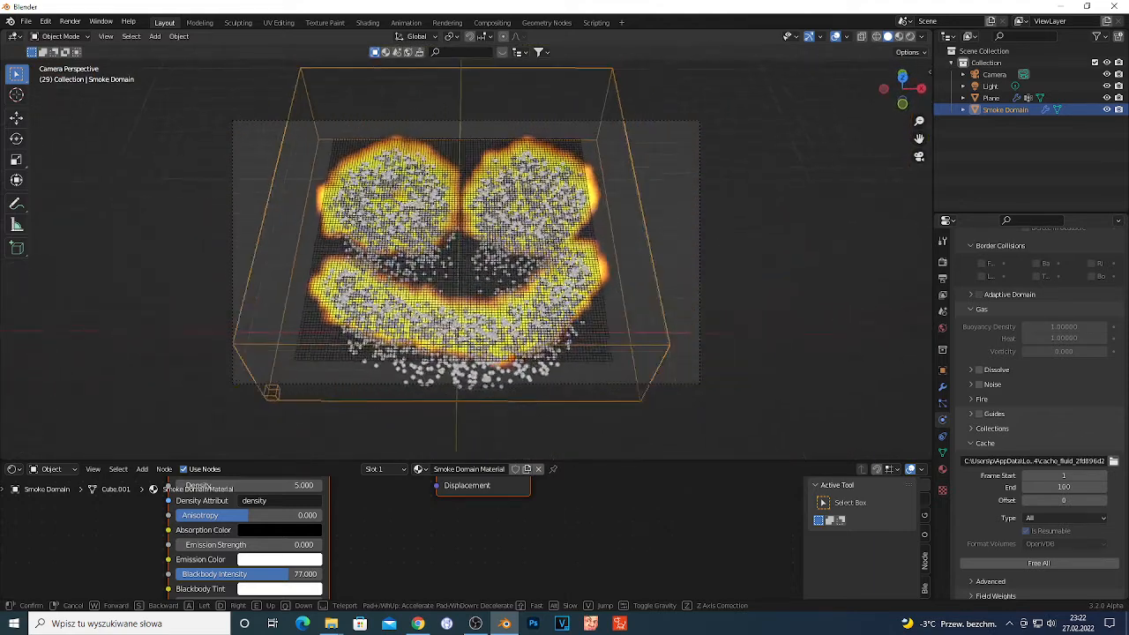
key("s")
left_click(1093, 64)
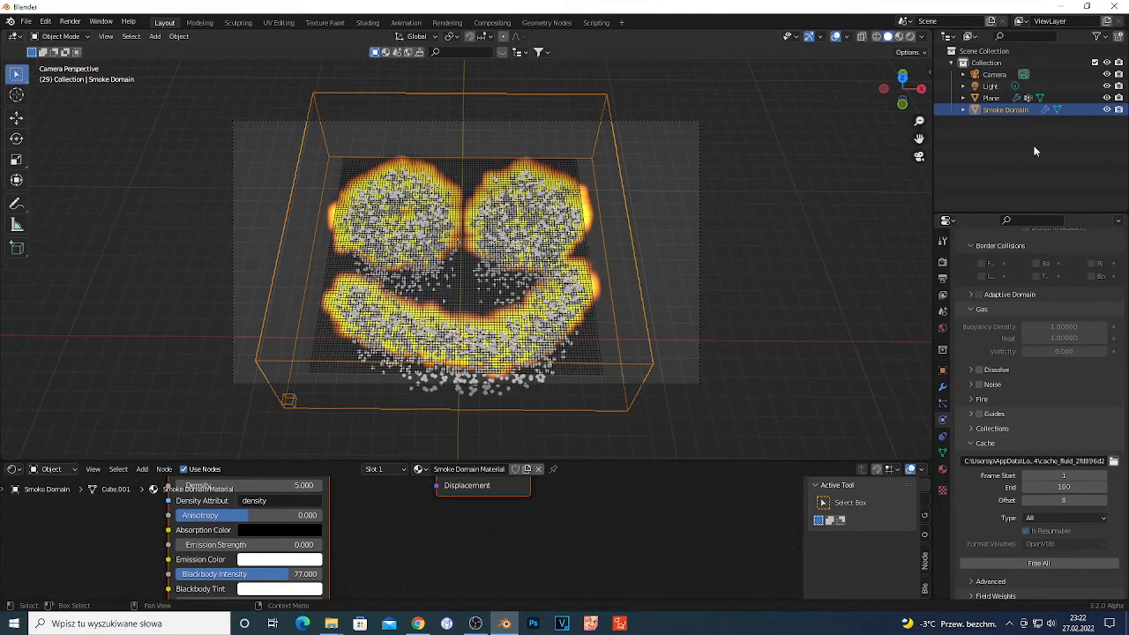
Disable the Plane in renders and hide it in the viewport so only the fire shows.
left_click(1005, 97)
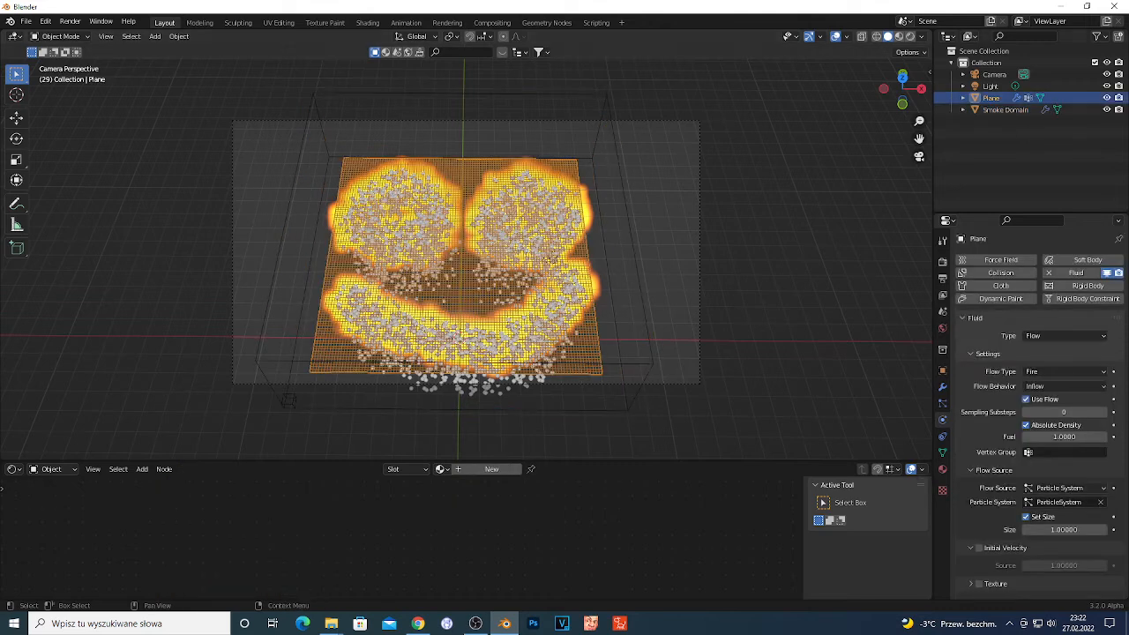
left_click(1117, 100)
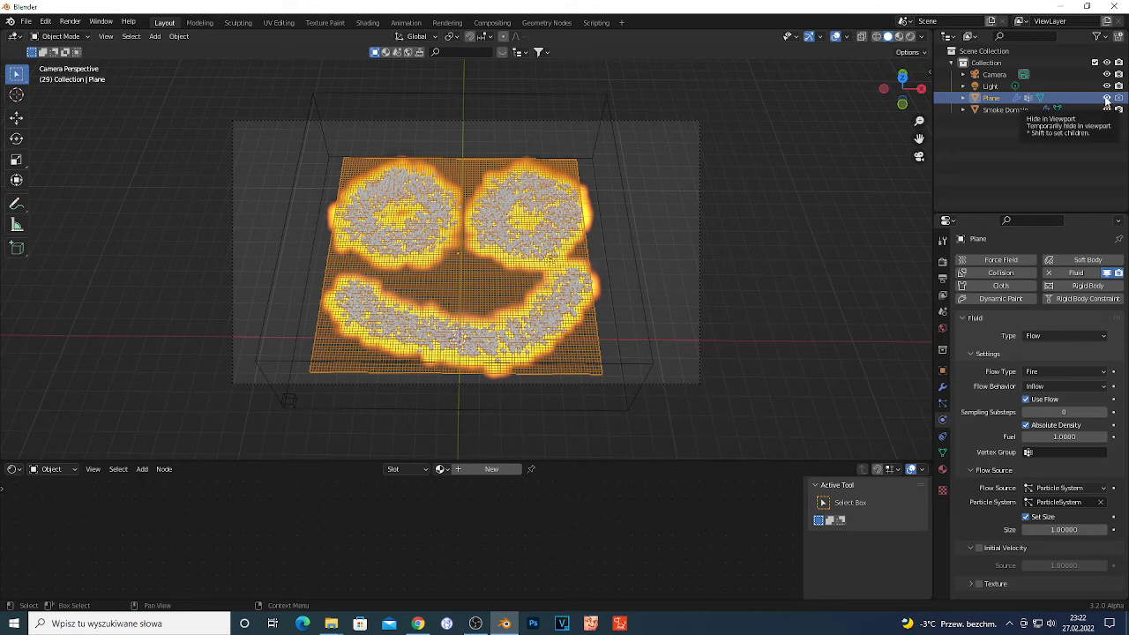
left_click(1106, 98)
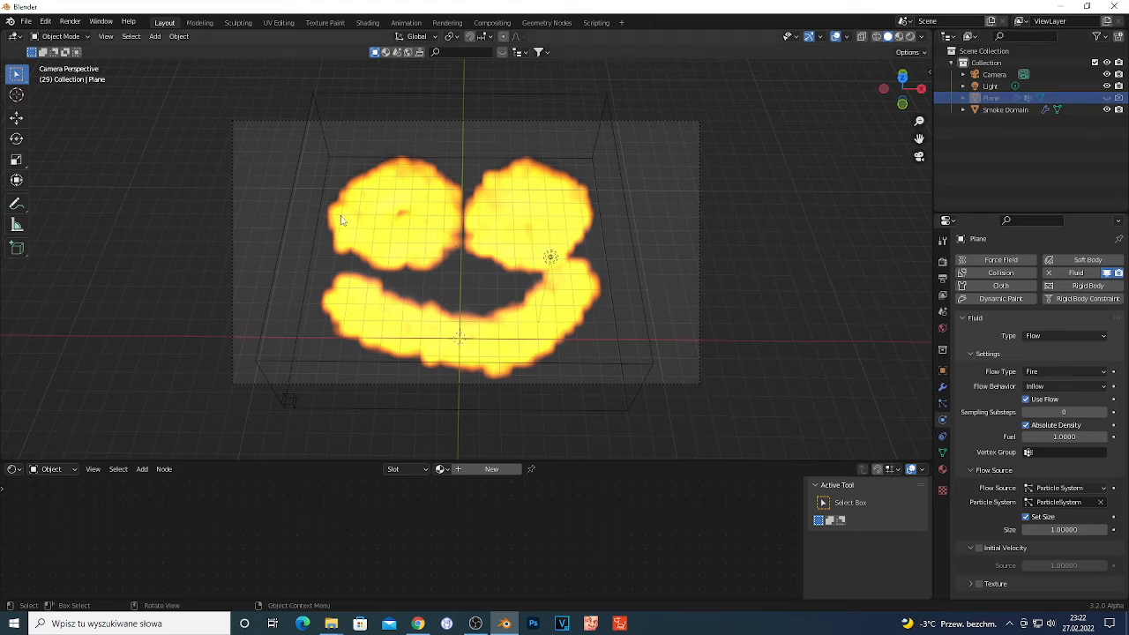
Change the Shader Editor area to the Timeline and move to frame 59.
left_click(12, 469)
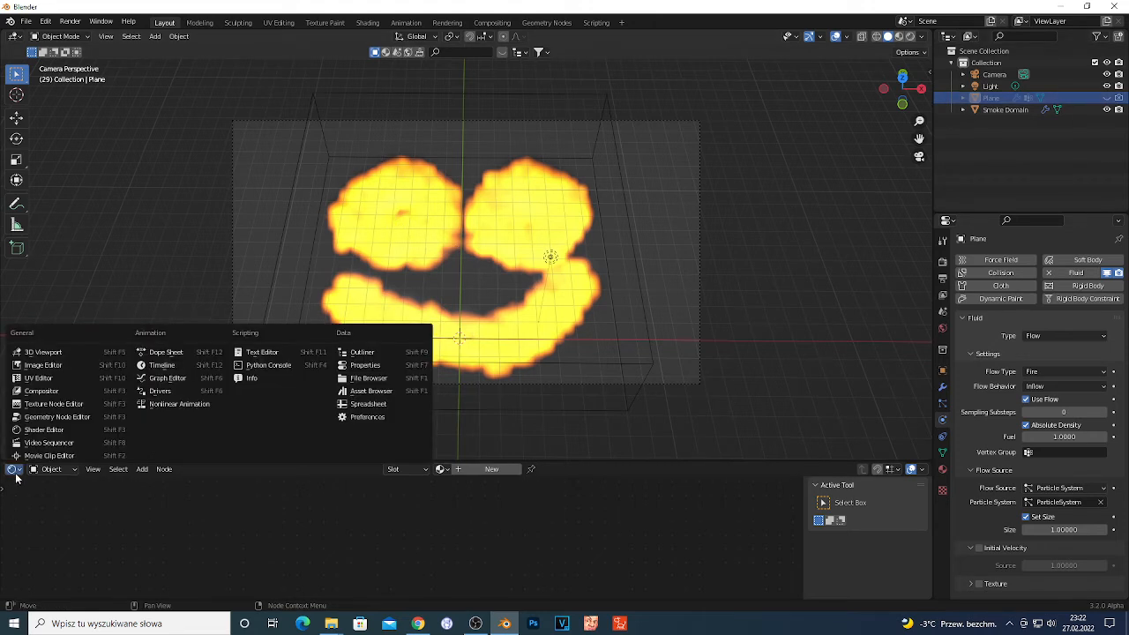
left_click(12, 469)
left_click(13, 470)
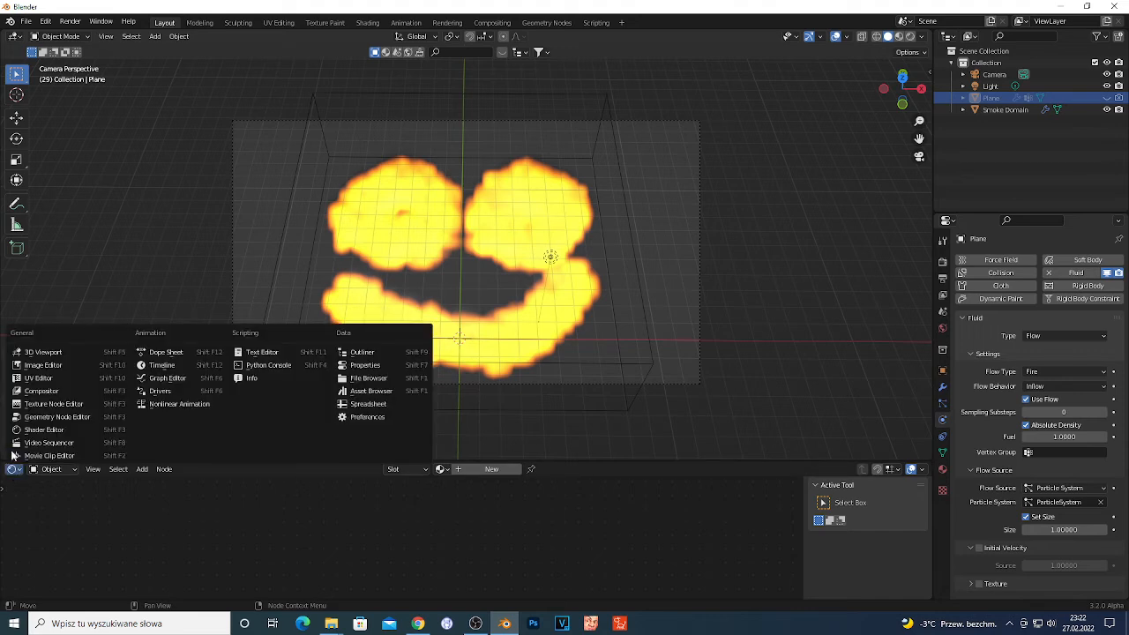
left_click(173, 369)
left_click_drag(64, 483, 235, 507)
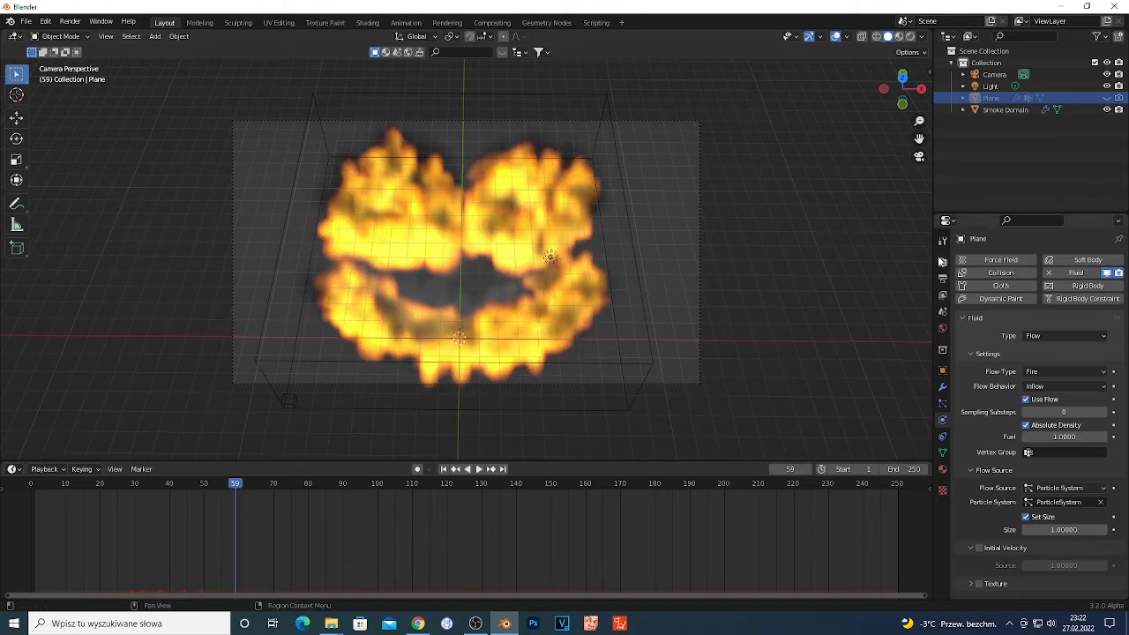
Set the scene's render engine to Cycles.
left_click(942, 279)
left_click(1080, 260)
left_click(1069, 260)
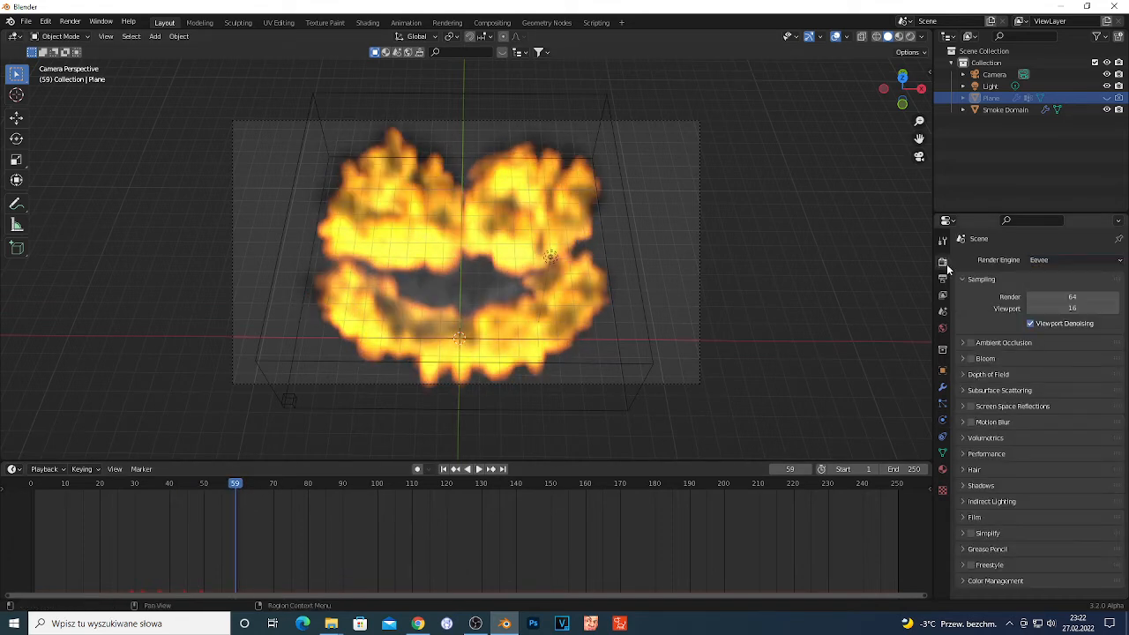
left_click(1054, 259)
left_click(1058, 299)
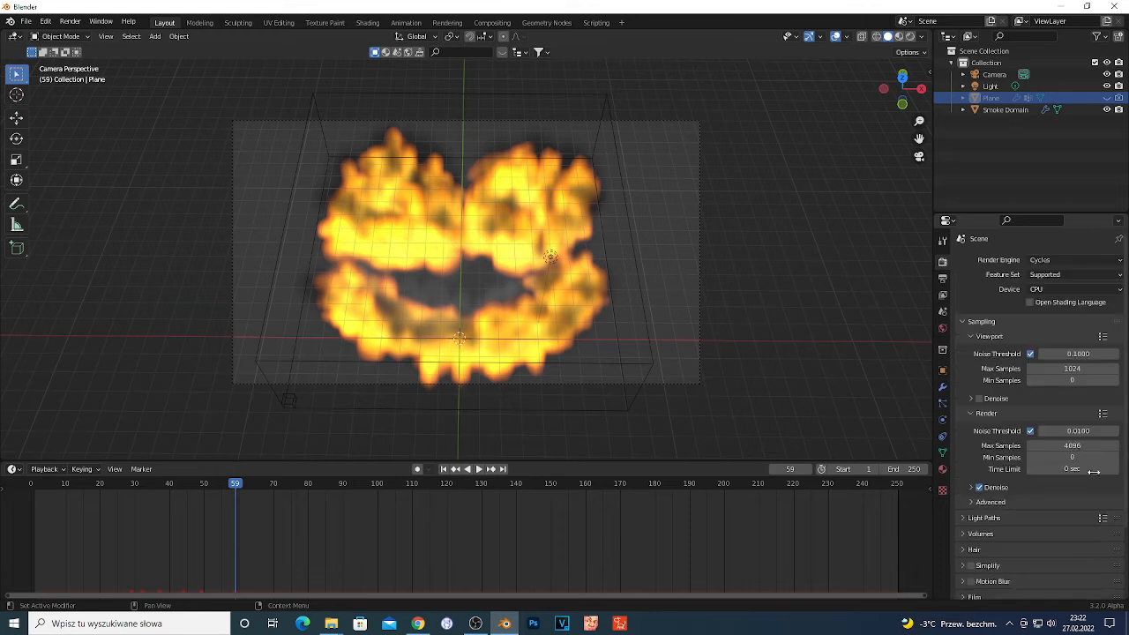
Set the render and viewport Max Samples to 1 and enable viewport denoising.
double_click(1056, 445)
type("1")
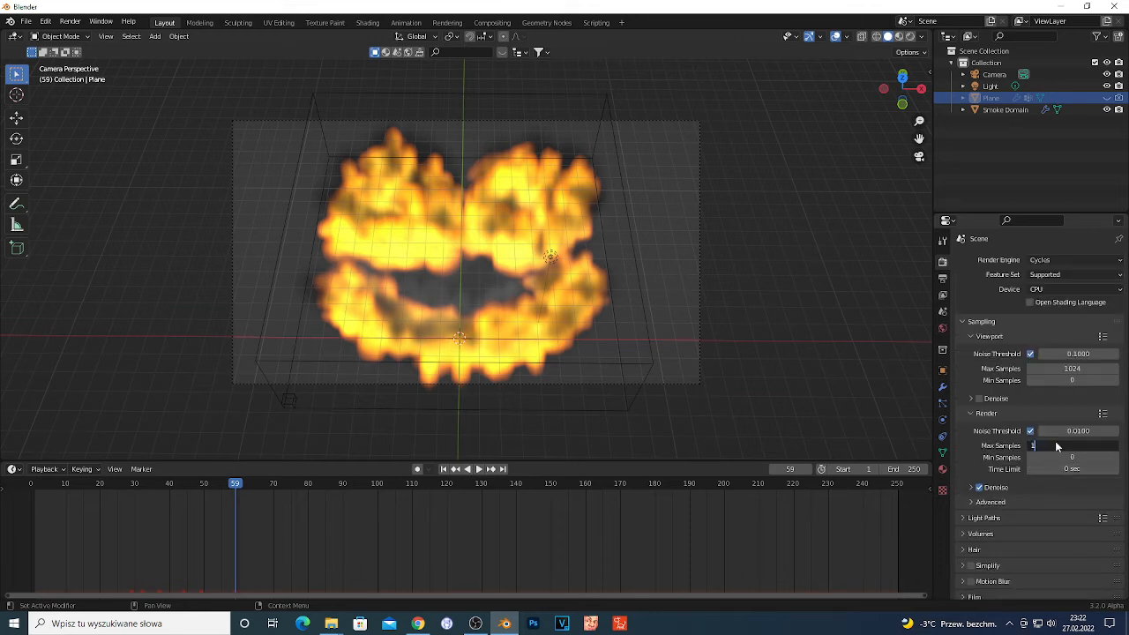
double_click(1078, 369)
type("1")
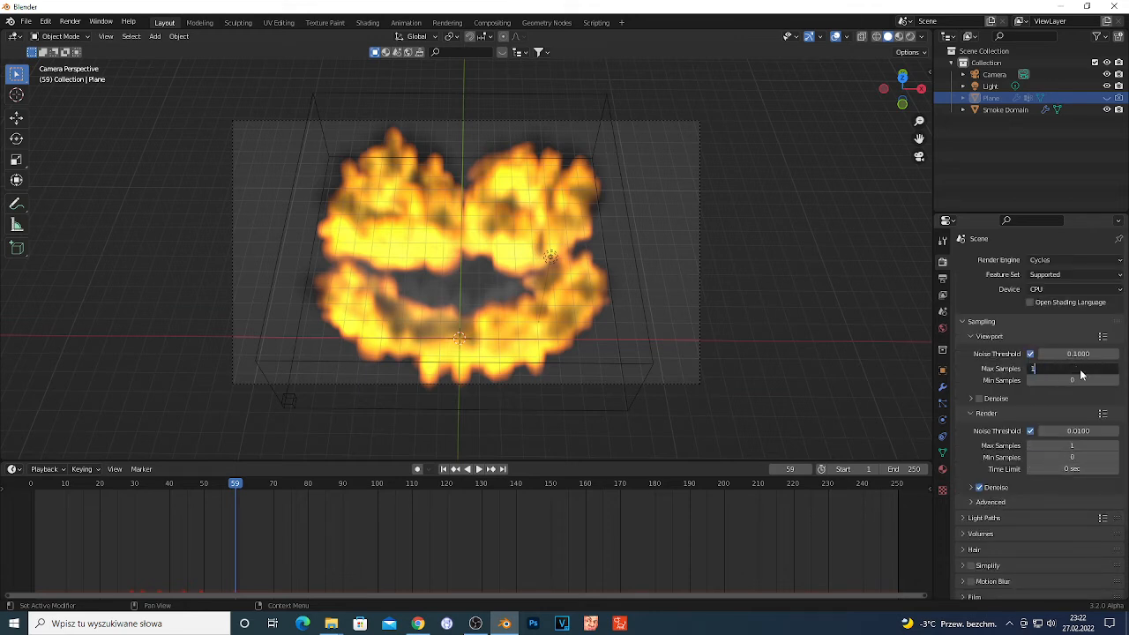
key("Return")
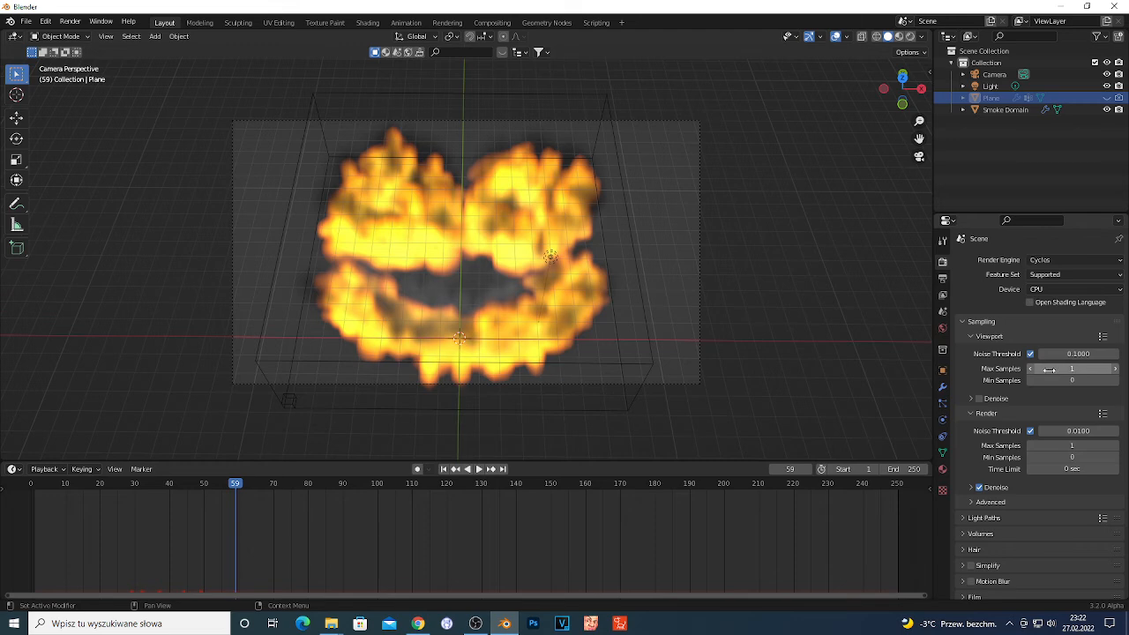
left_click(978, 399)
left_click(972, 399)
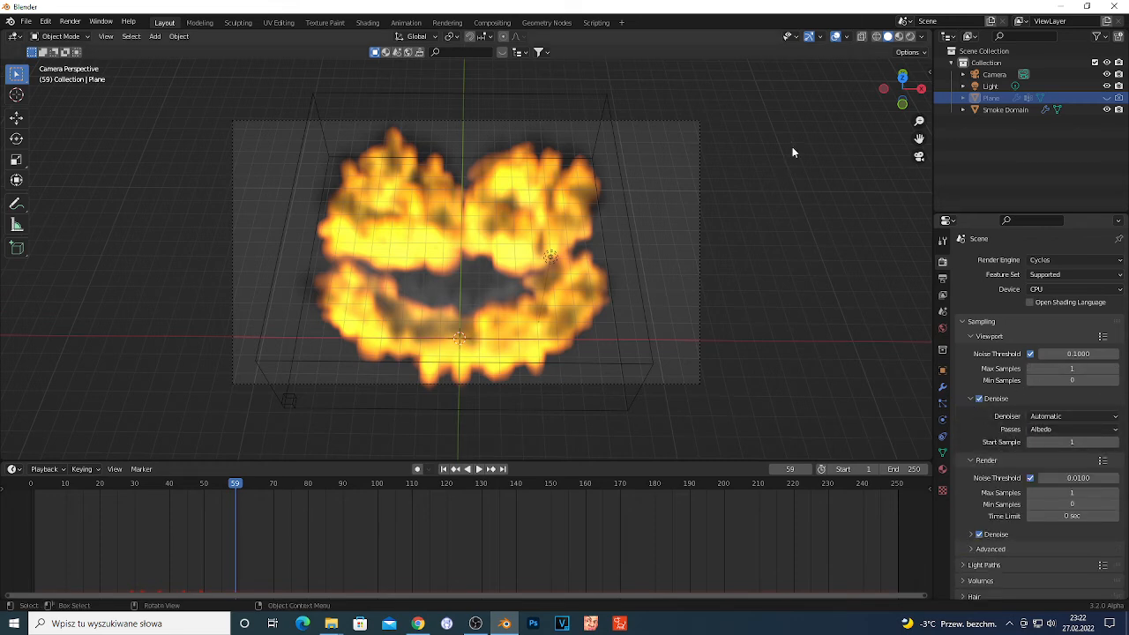
Preview the fire through the camera in rendered shading, check frame 20 and return to solid shading.
key("Home")
left_click(910, 37)
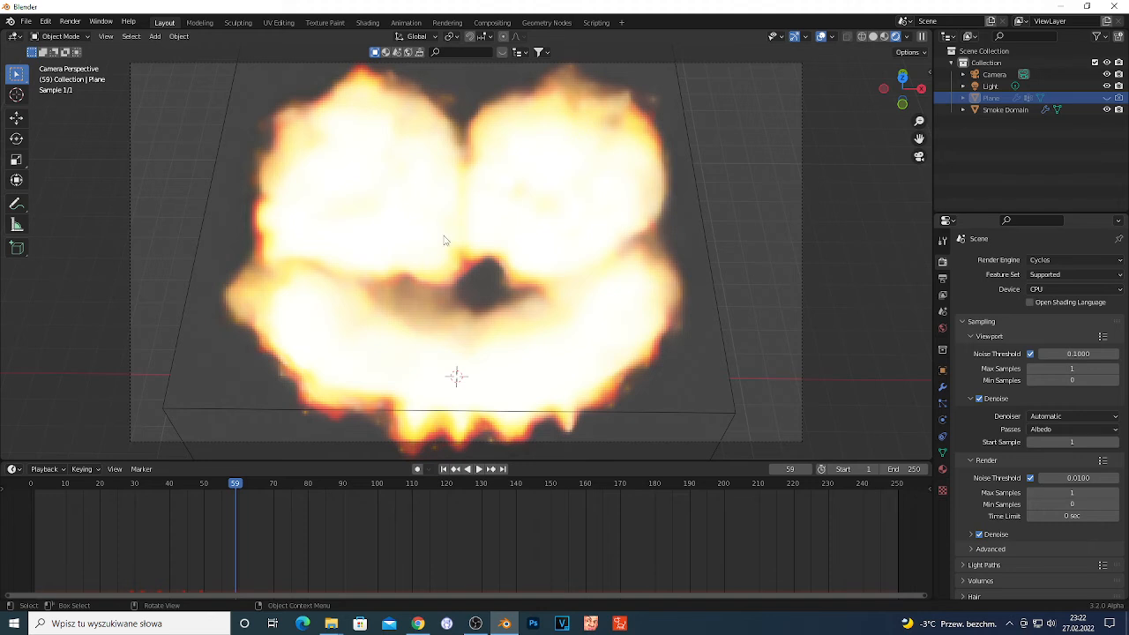
key("space")
left_click(102, 485)
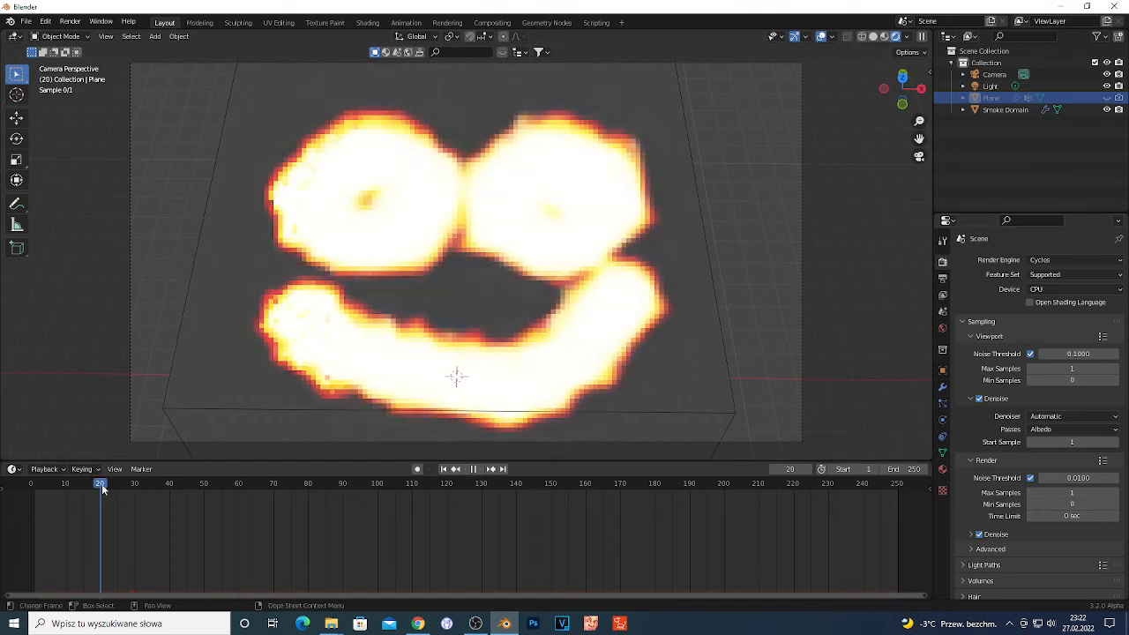
key("space")
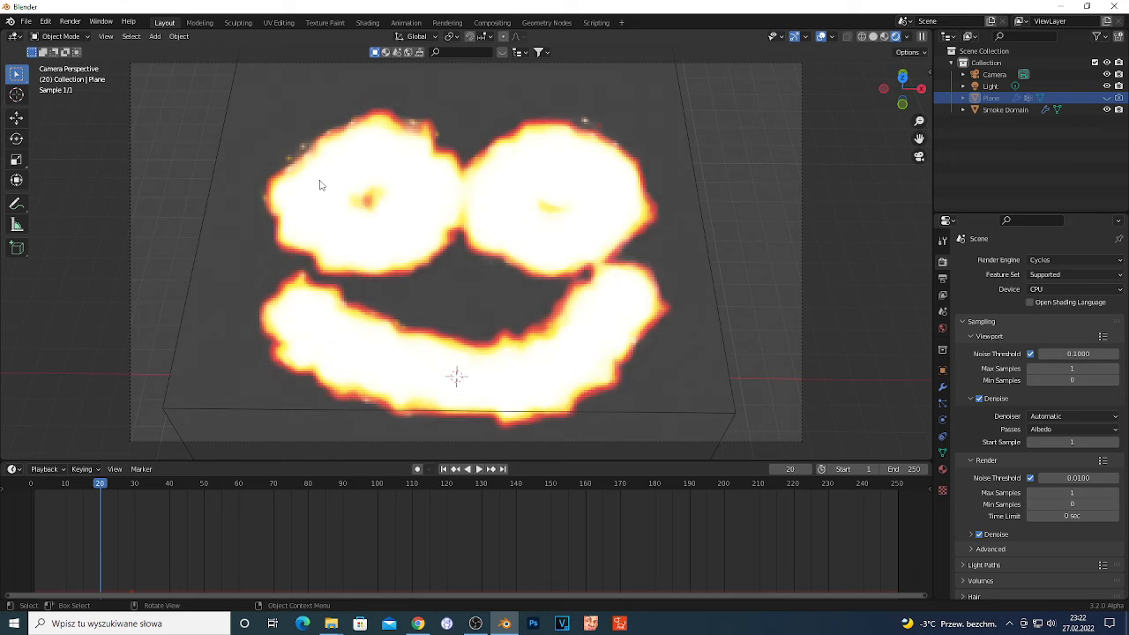
left_click(873, 36)
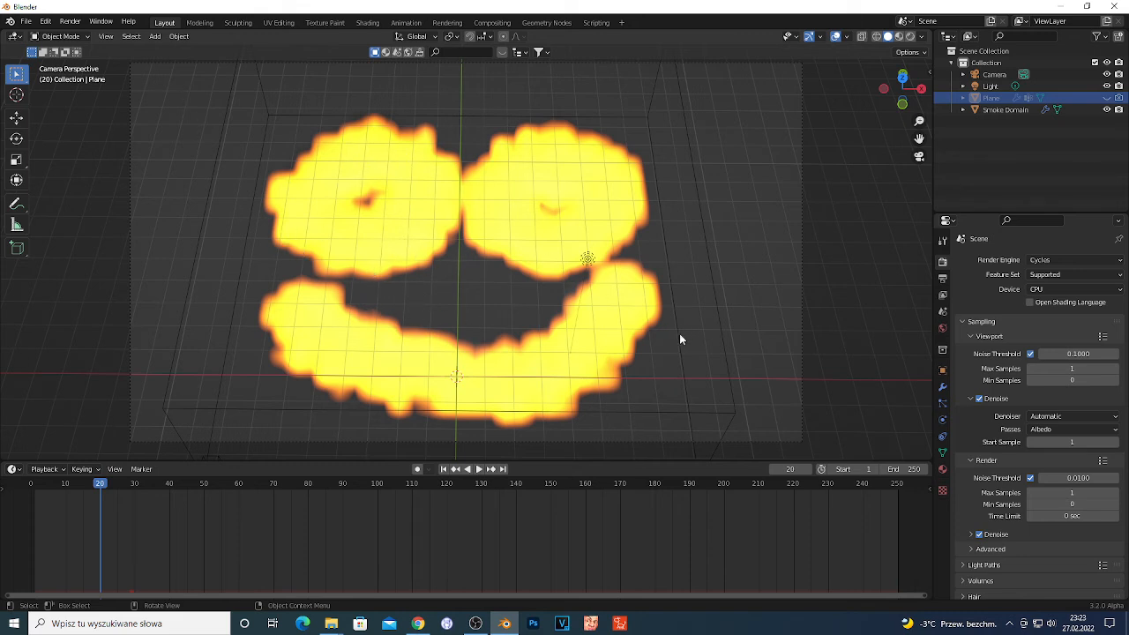
left_click(943, 403)
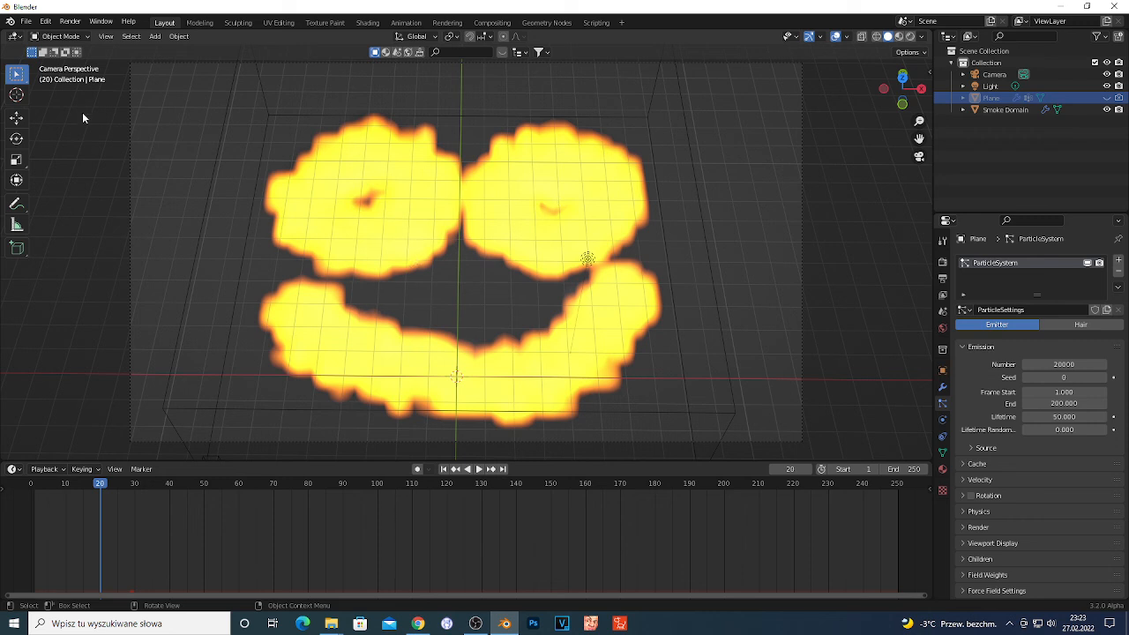
left_click(51, 36)
left_click(52, 37)
left_click(476, 623)
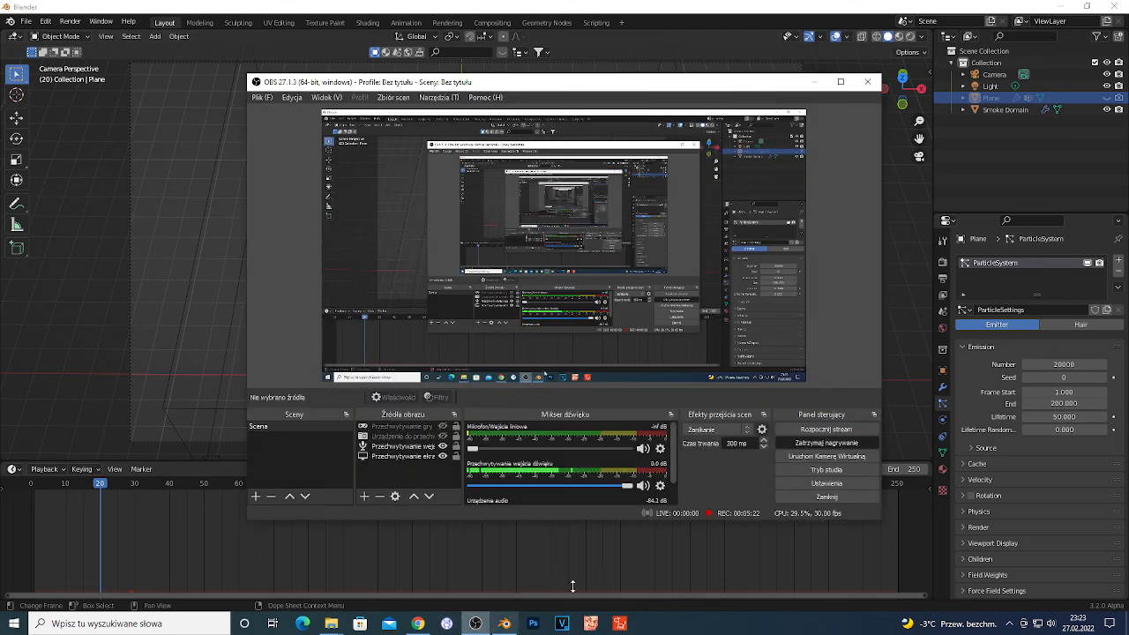